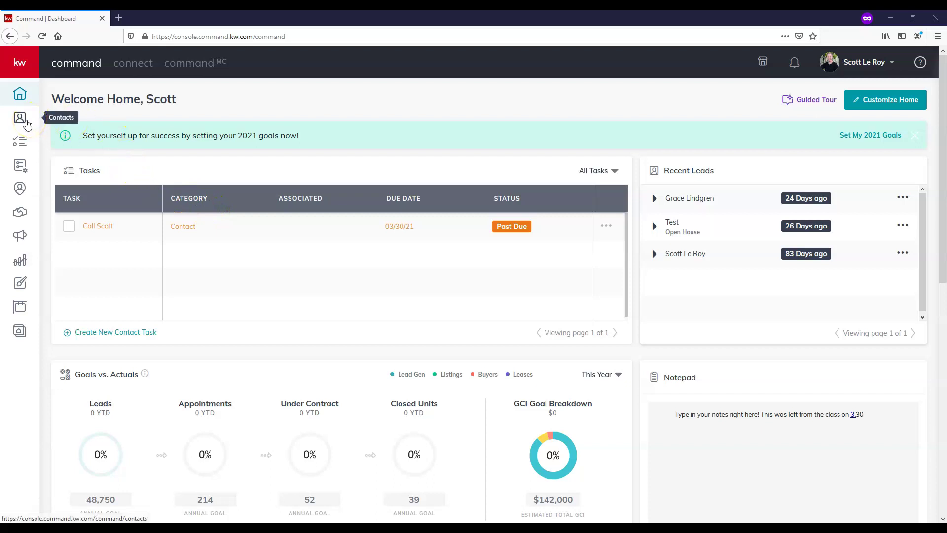
# - Open the contacts list, and in Excel bring the Command Import Template back to its first columns before returning to the browser
pyautogui.click(19, 118)
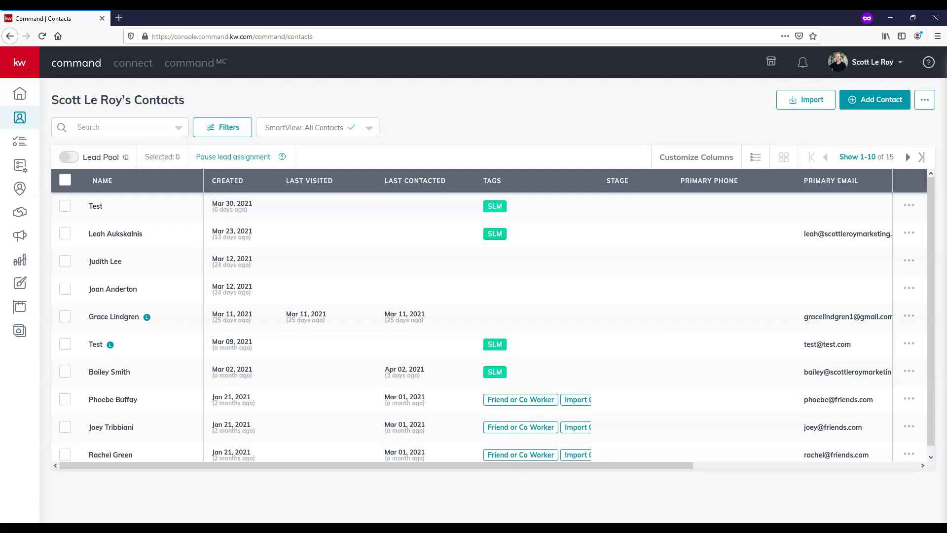
pyautogui.moveTo(946, 143); pyautogui.dragTo(525, 129)
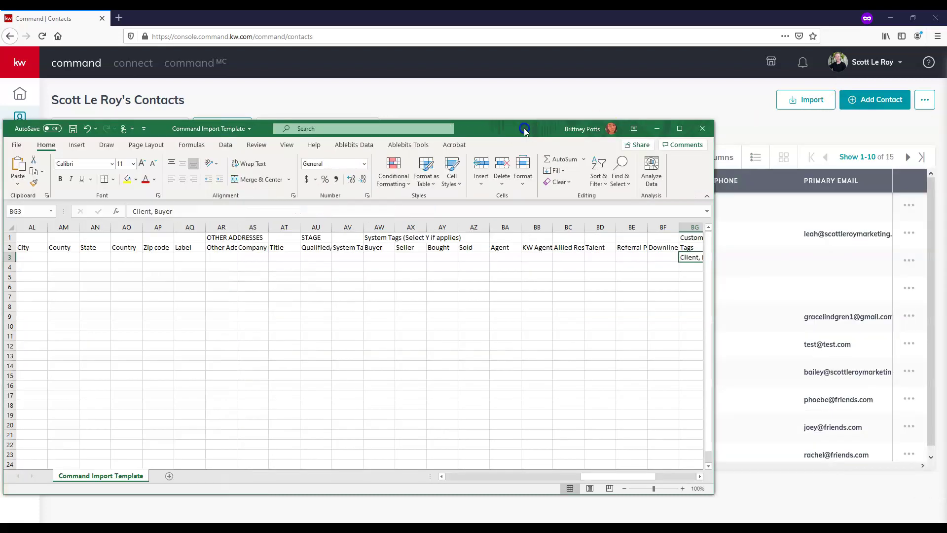
pyautogui.click(661, 128)
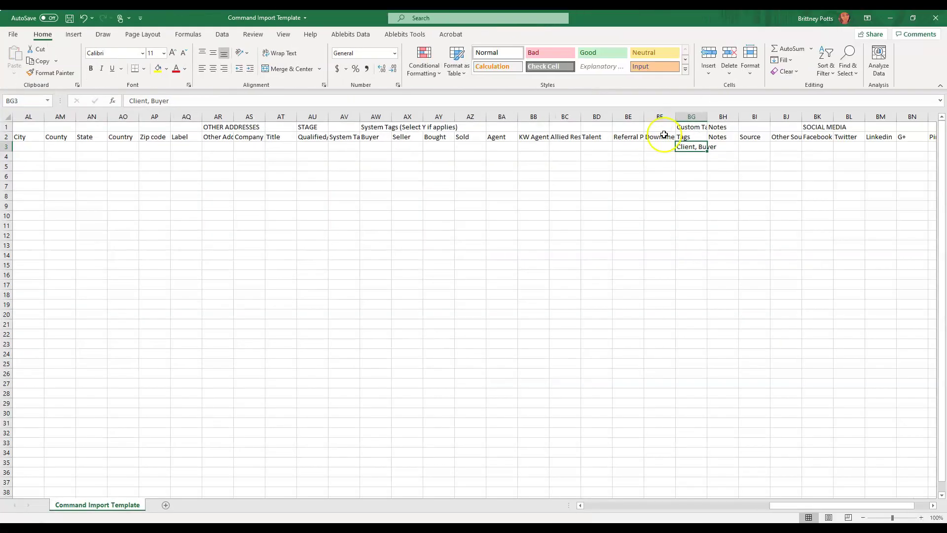
pyautogui.moveTo(878, 505); pyautogui.dragTo(608, 504)
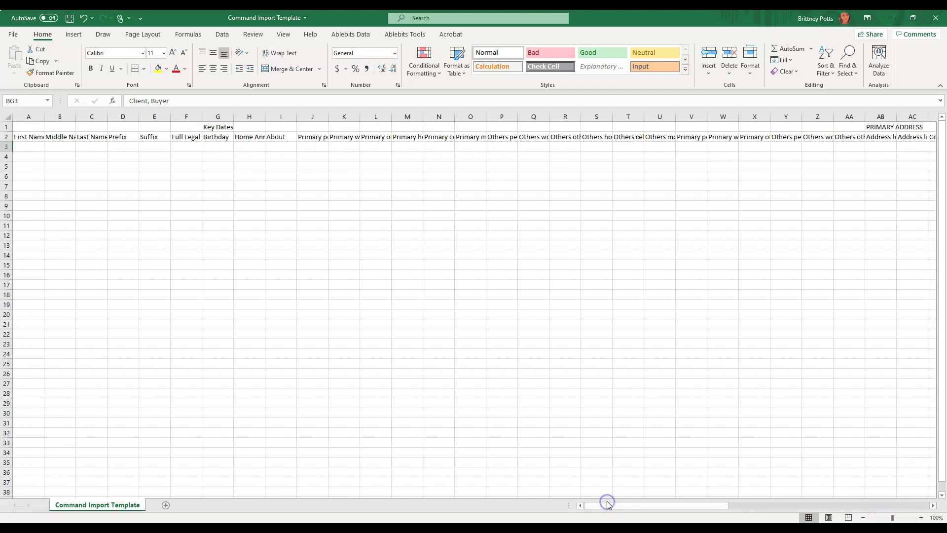
pyautogui.click(891, 18)
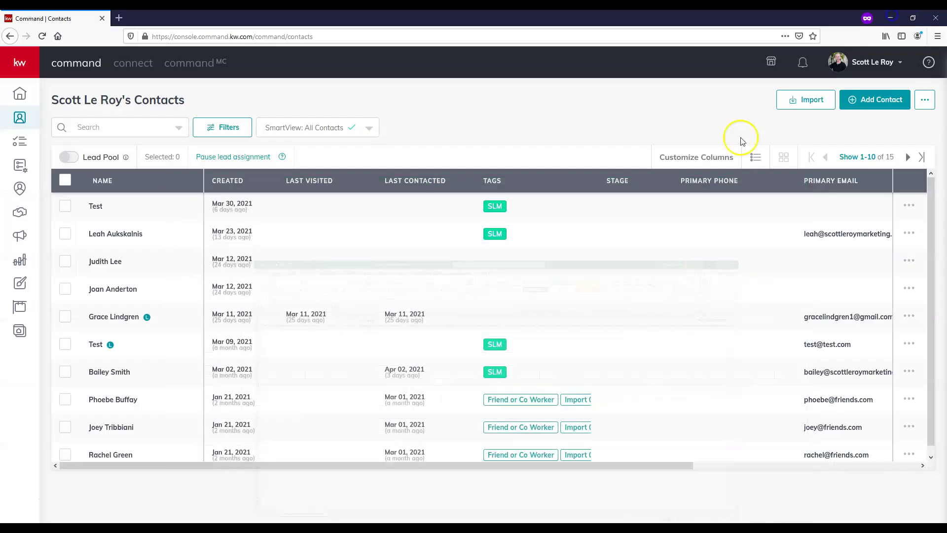
# - Open the contact import dialog, examine the custom Tags column of the Command Import Template in Excel, and close the dialog
pyautogui.click(805, 99)
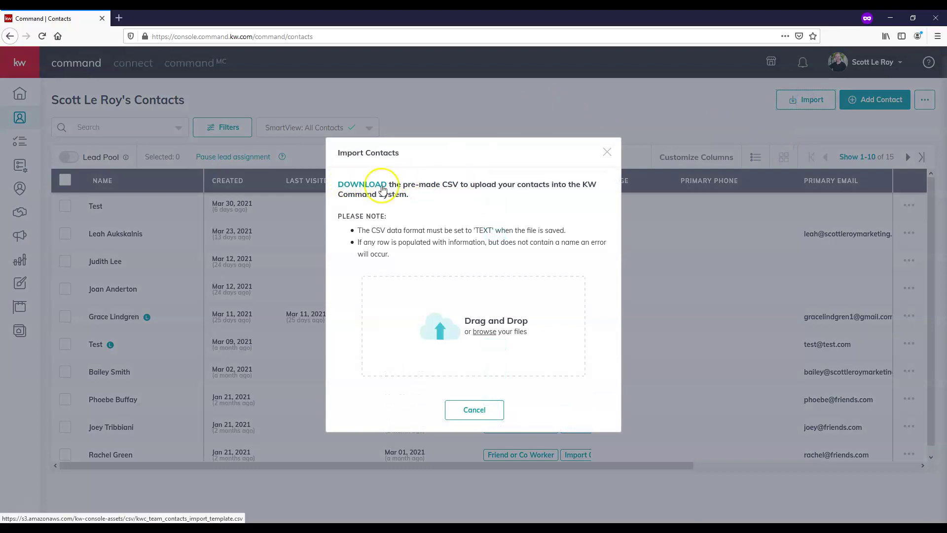
pyautogui.click(547, 529)
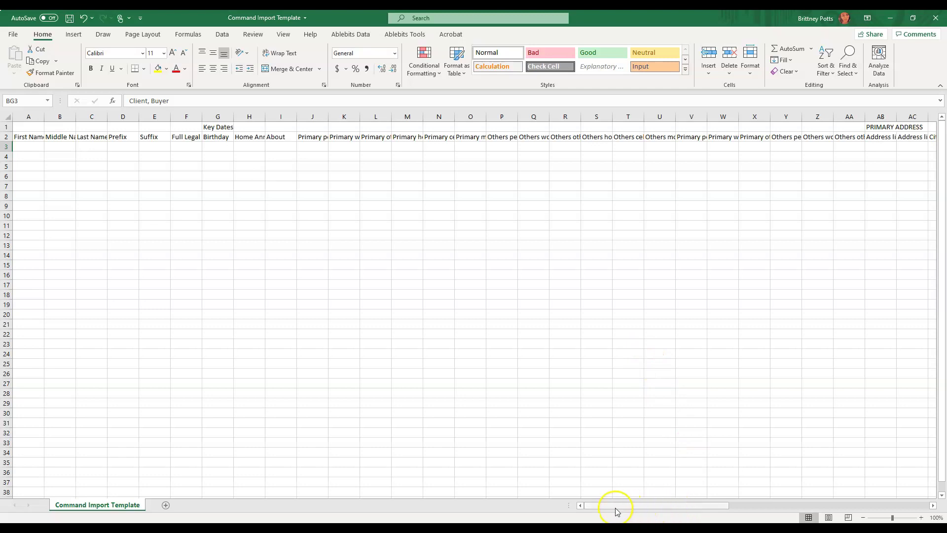
pyautogui.click(591, 505)
pyautogui.moveTo(591, 505); pyautogui.dragTo(750, 517)
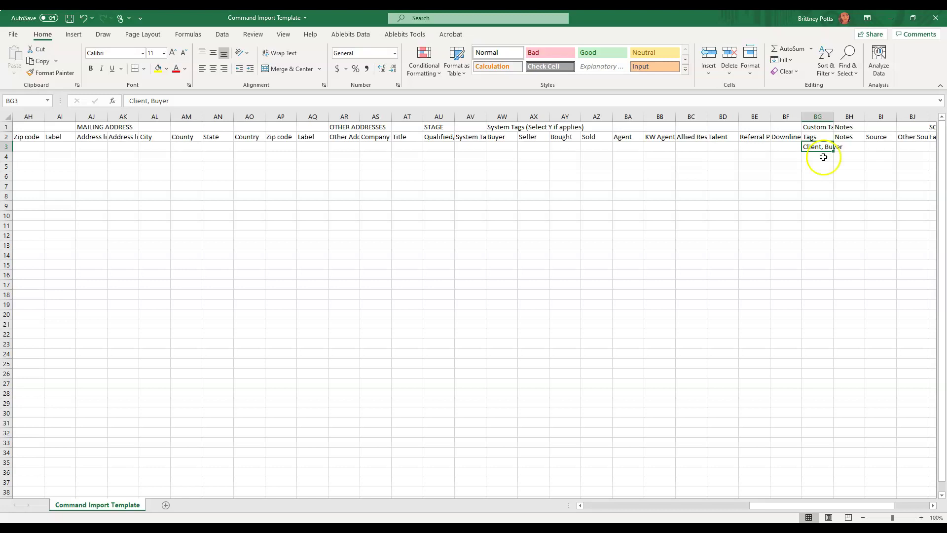
pyautogui.click(820, 161)
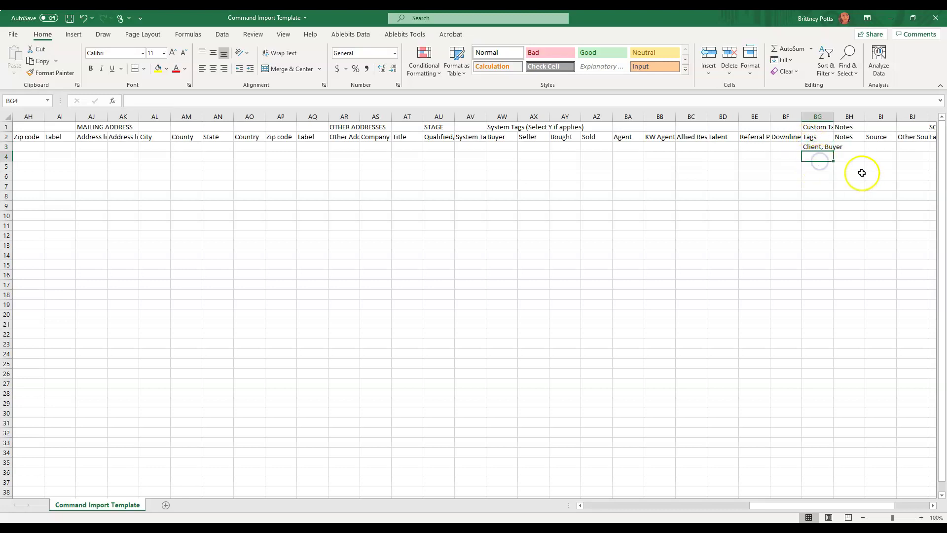
pyautogui.click(838, 147)
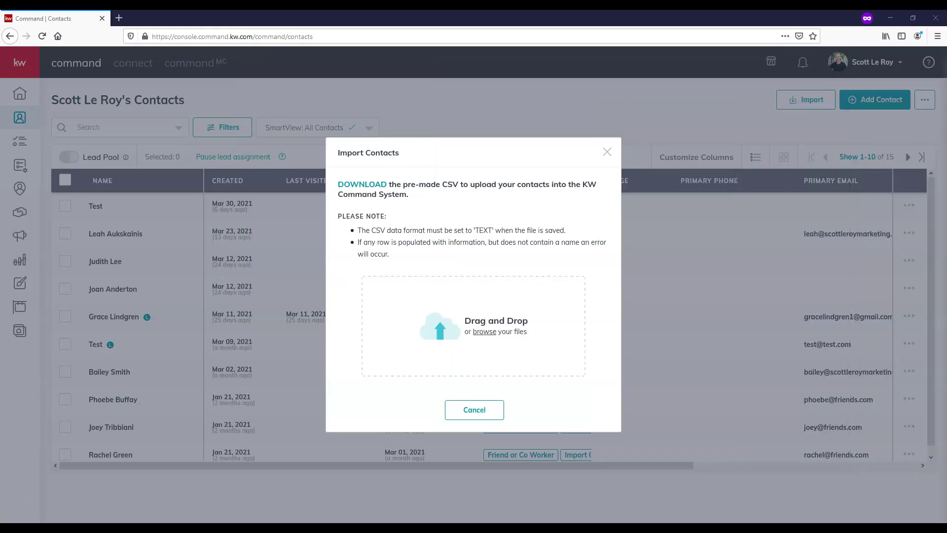
pyautogui.click(614, 151)
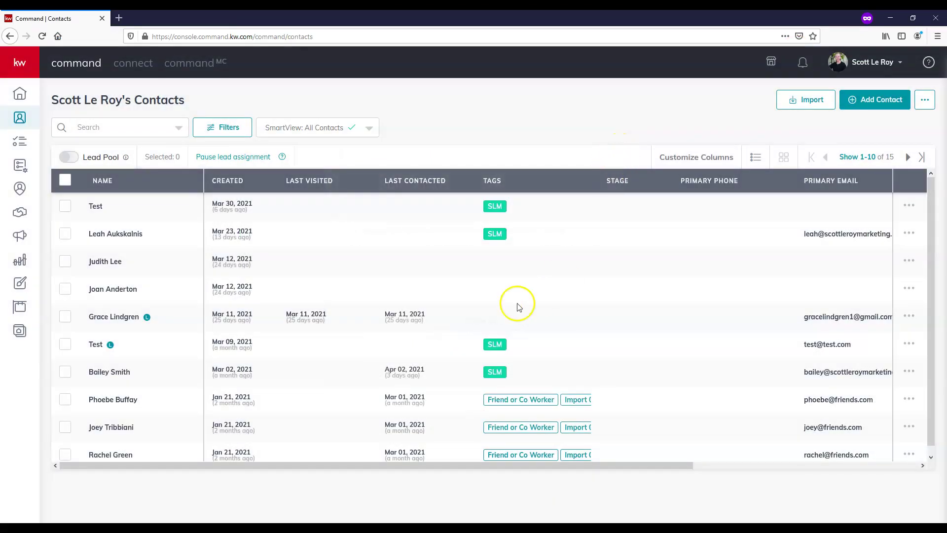
# - Select all contacts shown on the first page of the contacts list
pyautogui.scroll(-1, 502, 307)
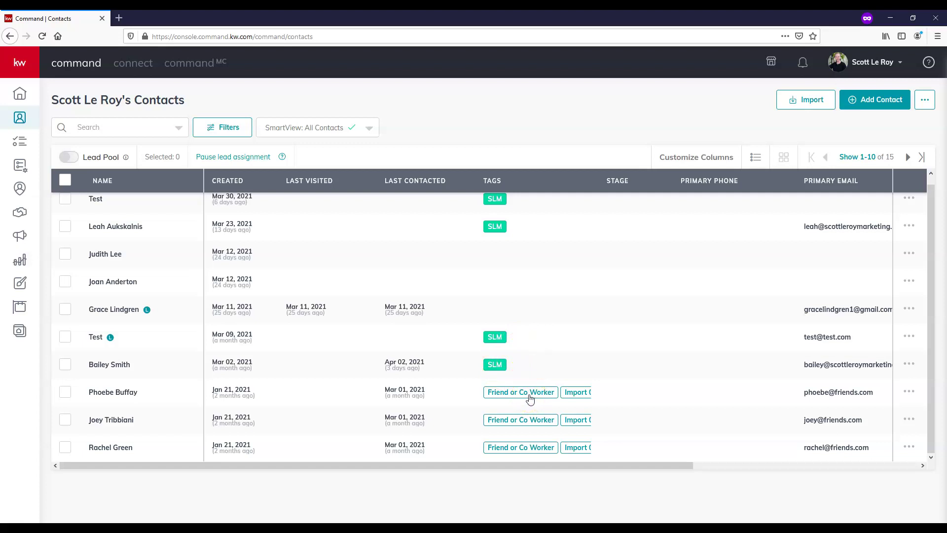
pyautogui.scroll(1, 531, 399)
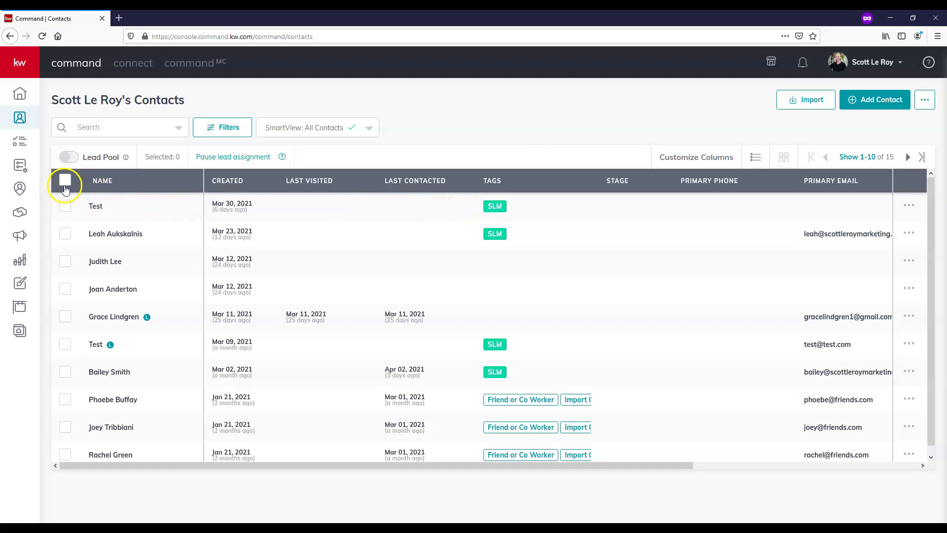
pyautogui.click(64, 205)
pyautogui.click(65, 233)
pyautogui.click(68, 264)
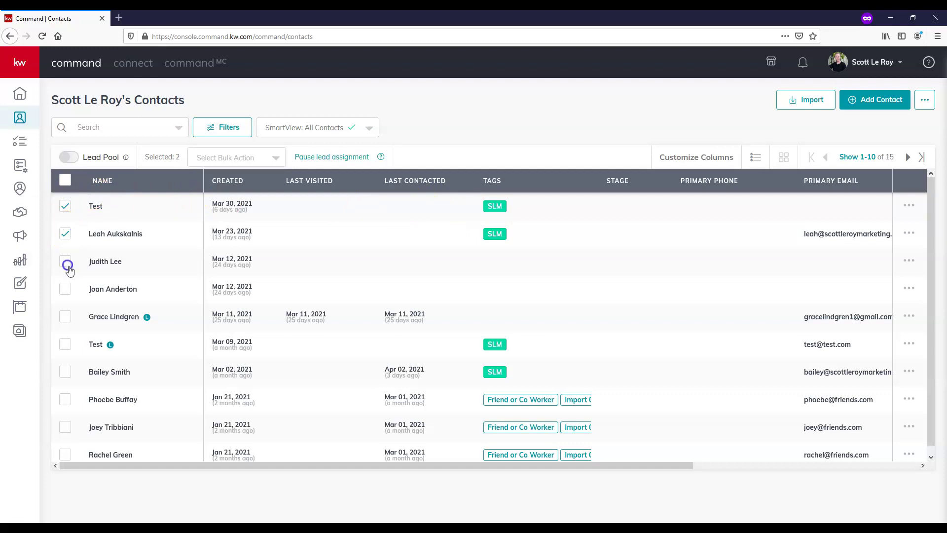
pyautogui.click(65, 181)
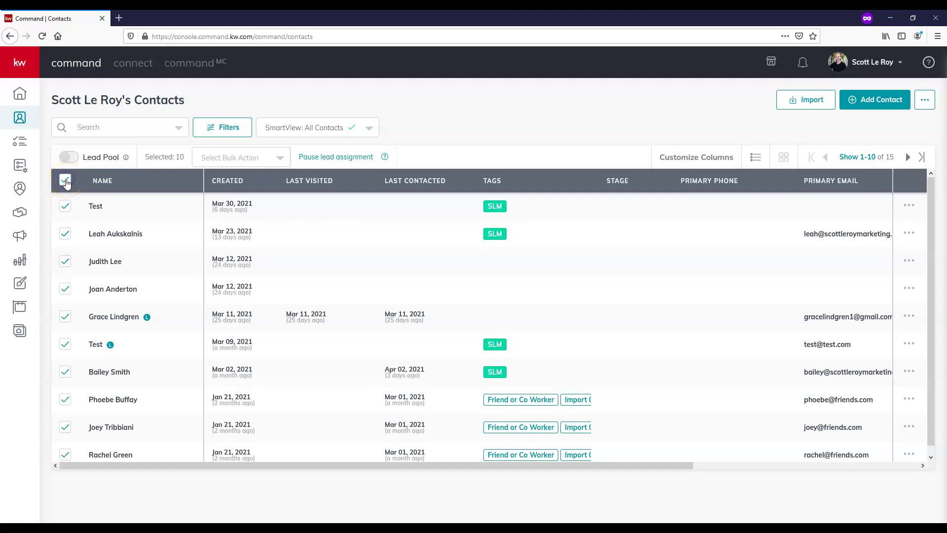
pyautogui.scroll(-1, 136, 306)
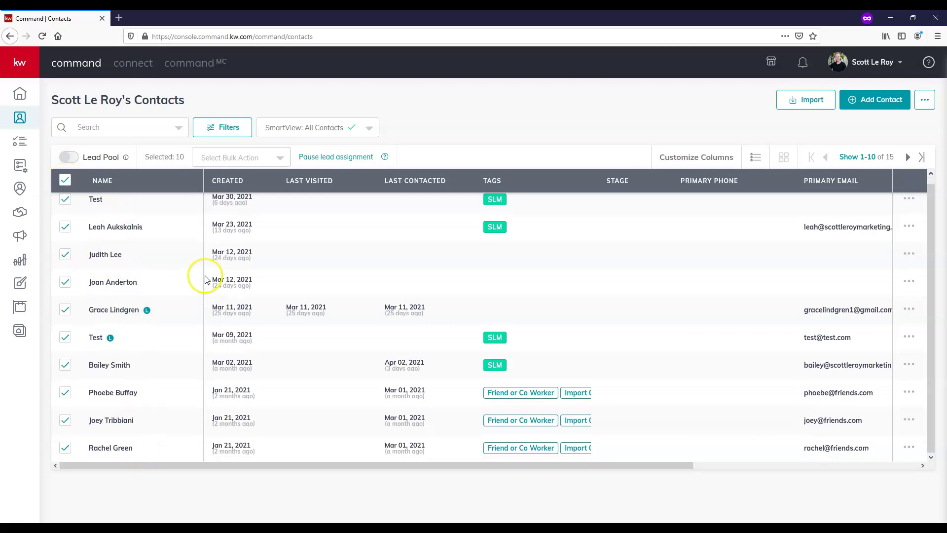
pyautogui.scroll(1, 197, 272)
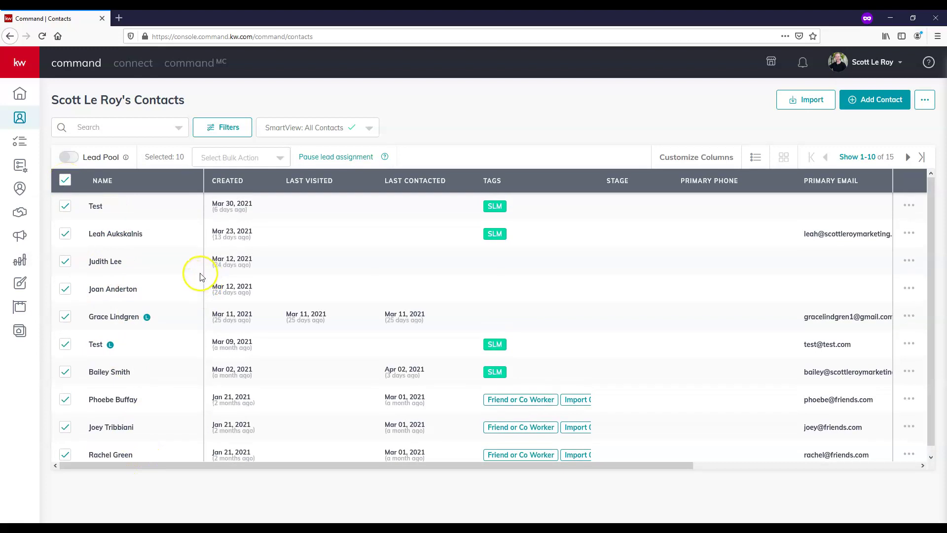
# - Start the Add Bulk Tags action for the selected contacts and browse the existing tags
pyautogui.click(246, 158)
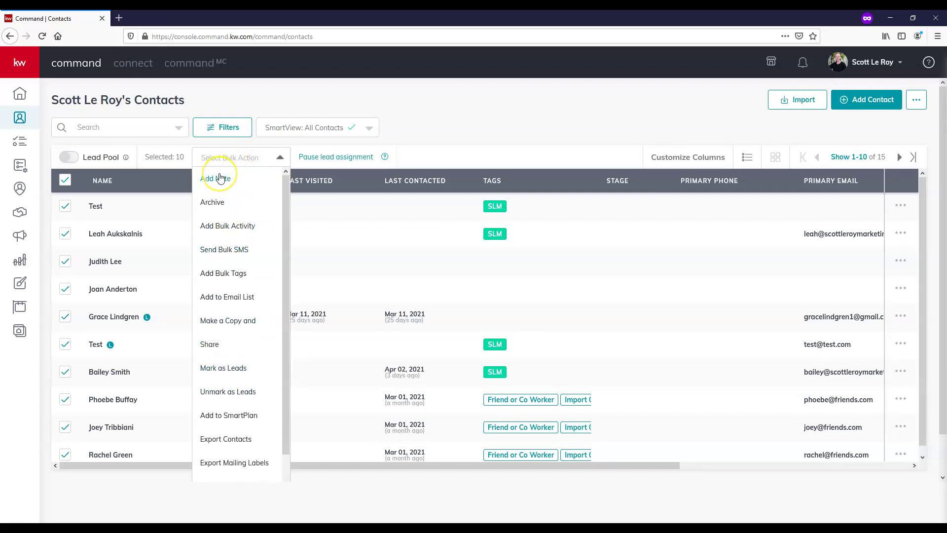
pyautogui.click(243, 275)
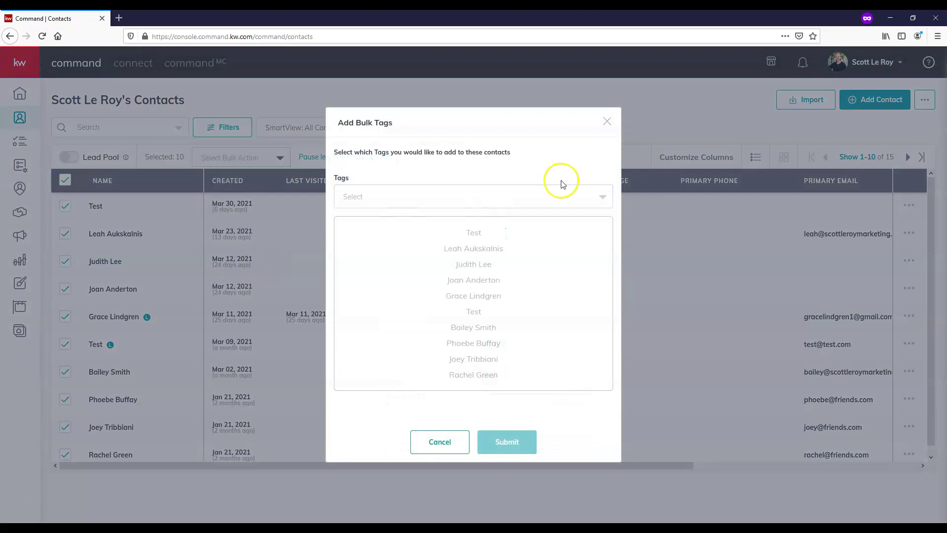
pyautogui.click(353, 198)
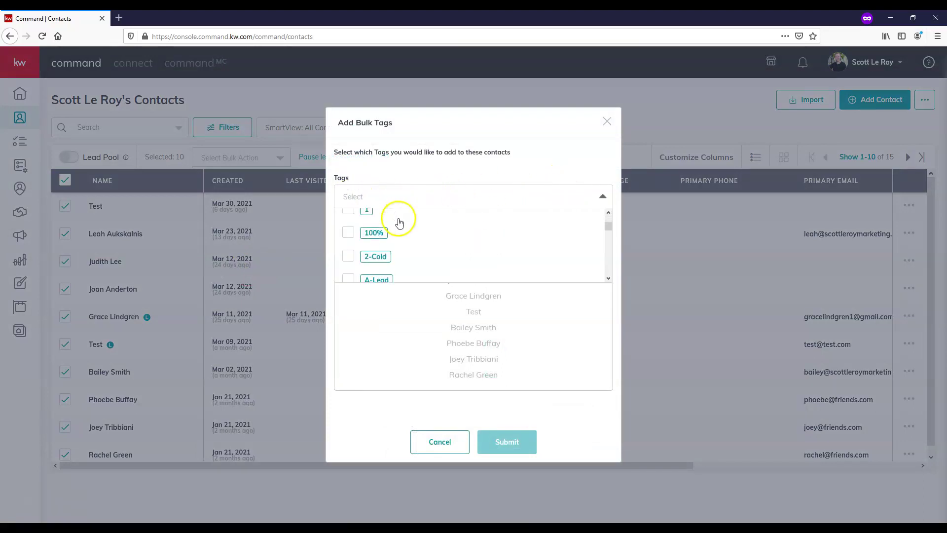
pyautogui.scroll(-2, 400, 224)
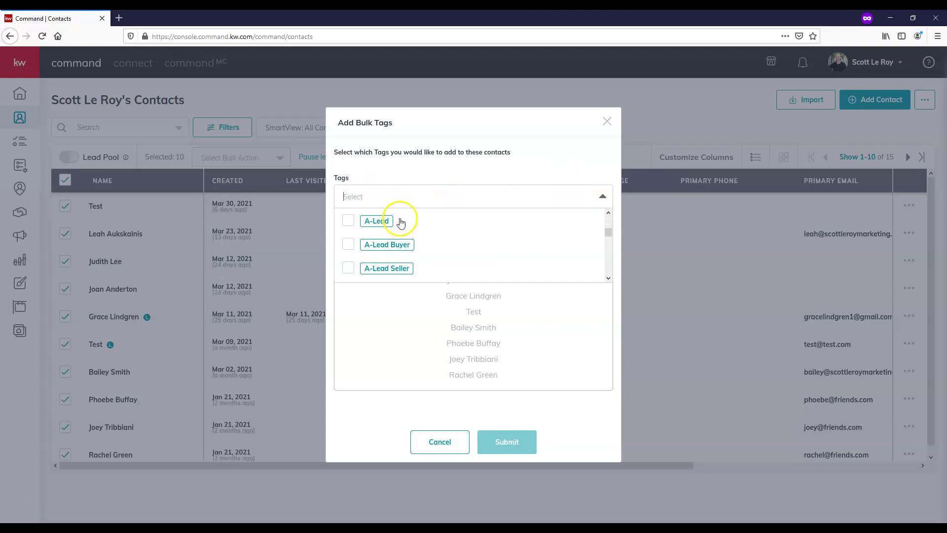
pyautogui.scroll(-3, 423, 252)
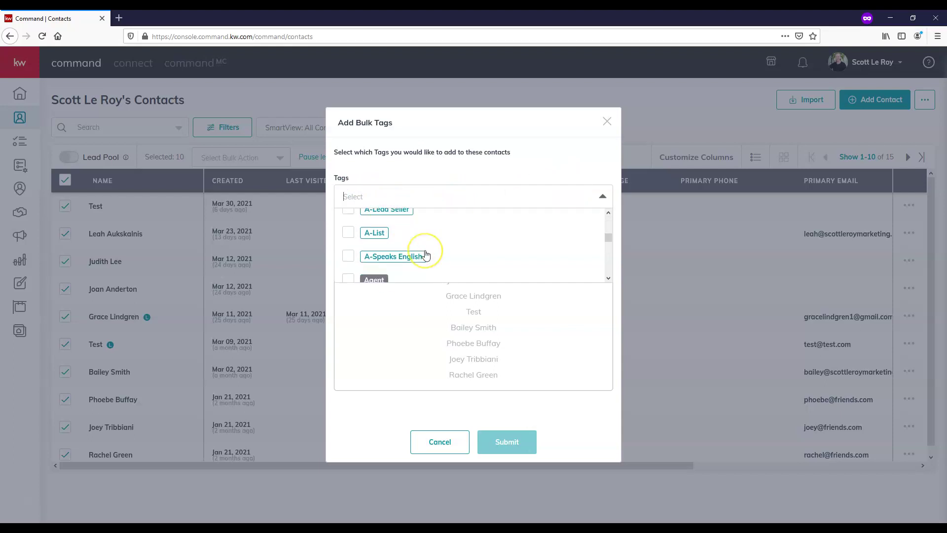
pyautogui.scroll(3, 425, 255)
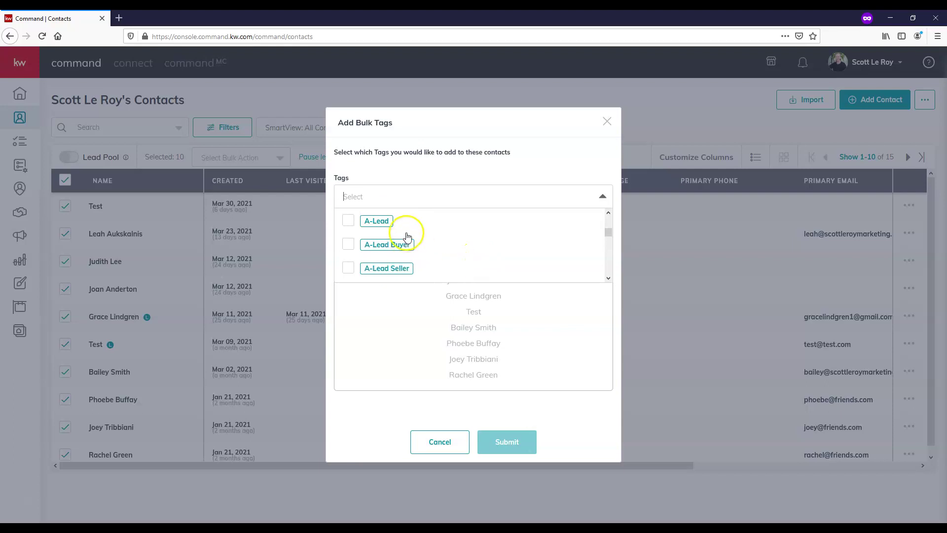
pyautogui.scroll(-2, 433, 233)
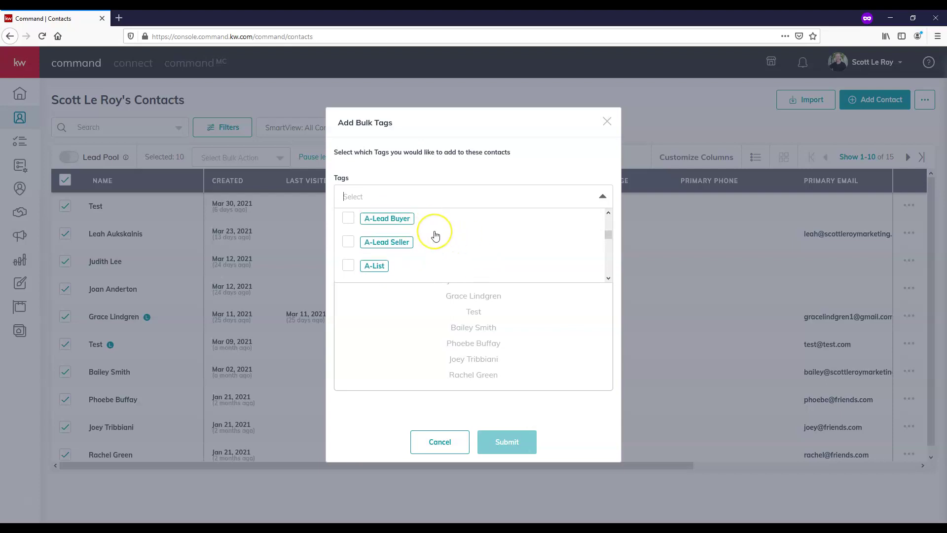
pyautogui.scroll(-2, 435, 236)
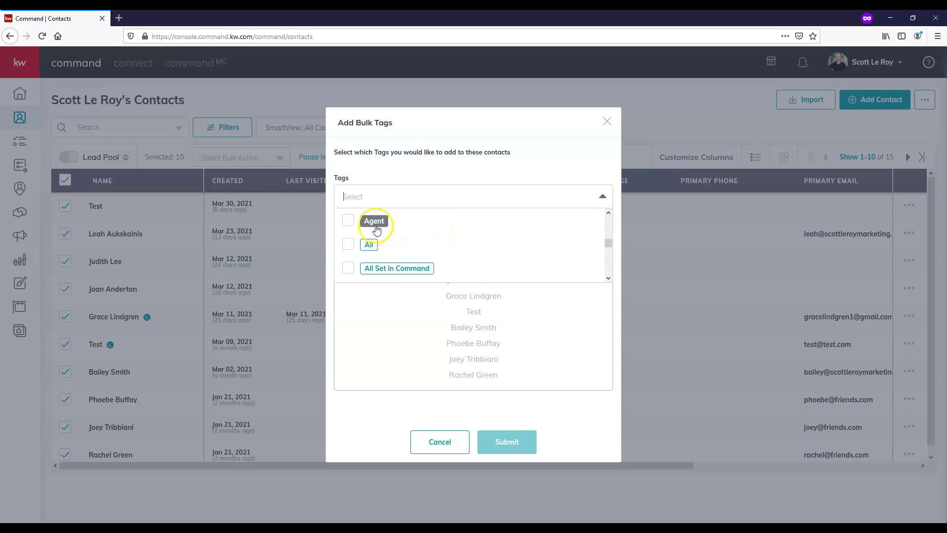
# - Pick the tags Agent, All, All Set in Command, Allied Resource and Arborlea List, and clear the whole tag selection
pyautogui.click(349, 220)
pyautogui.click(348, 244)
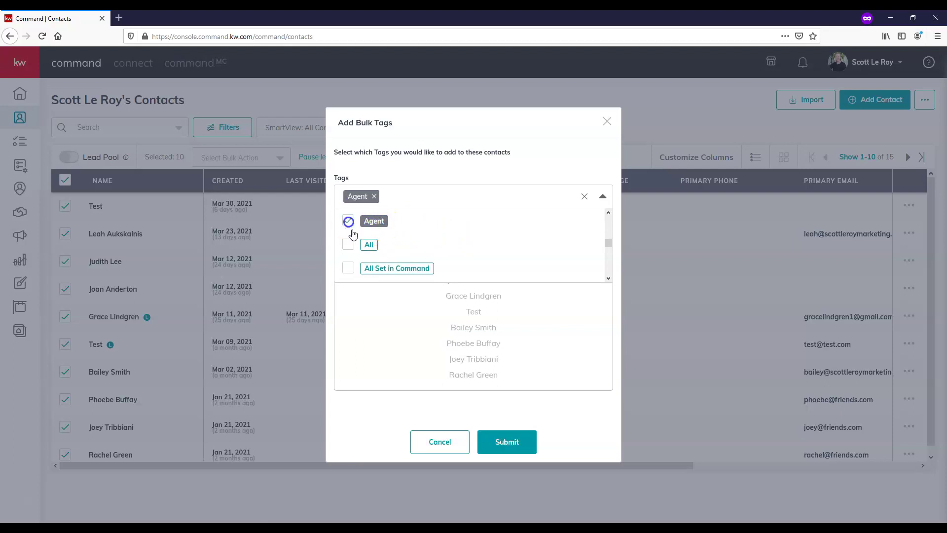
pyautogui.click(349, 269)
pyautogui.scroll(-1, 357, 256)
pyautogui.click(348, 233)
pyautogui.click(348, 255)
pyautogui.click(585, 197)
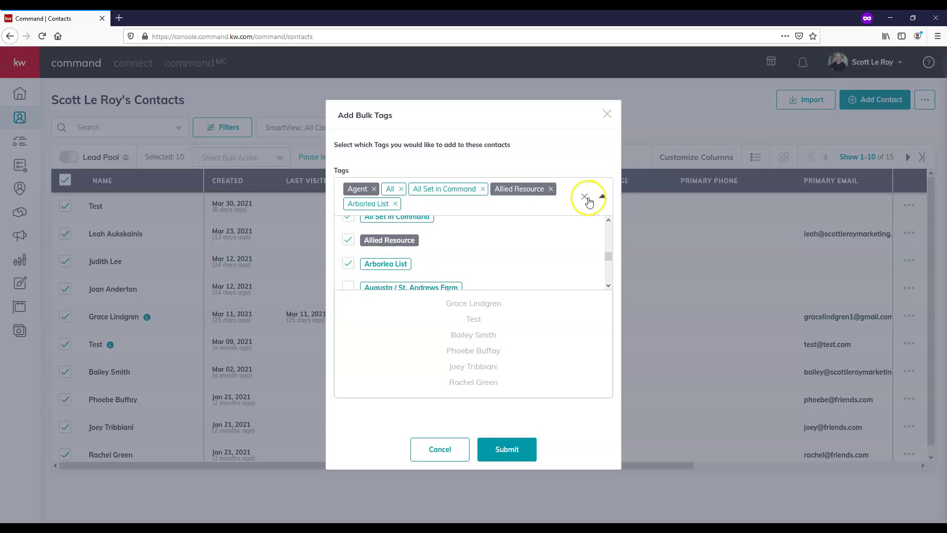
# - Create a custom tag named Marketing with the red tag colour and apply it to the selected contacts
pyautogui.click(522, 198)
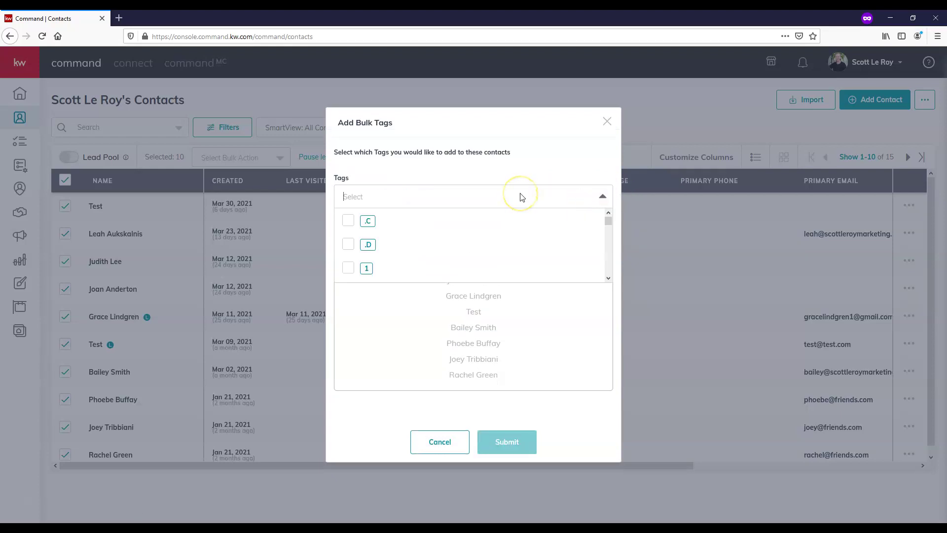
pyautogui.write('Marketing')
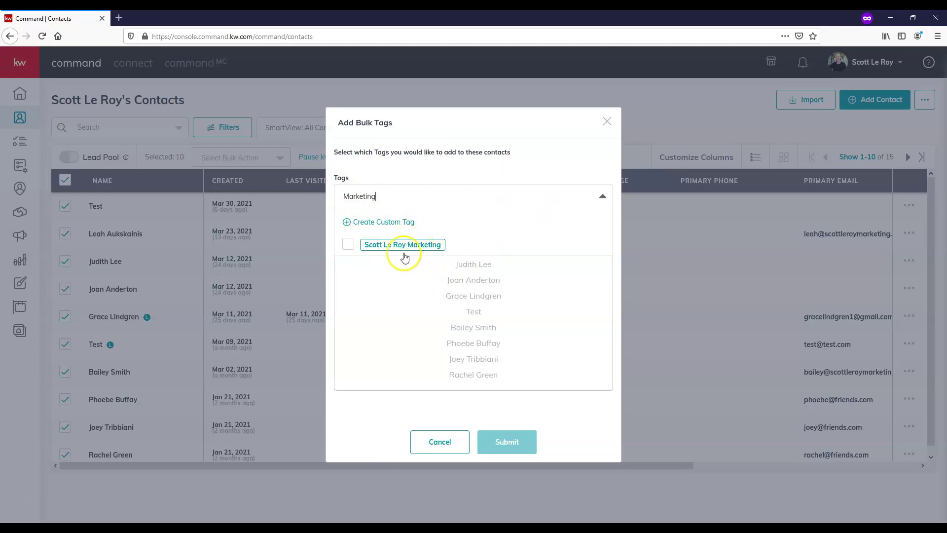
pyautogui.click(364, 198)
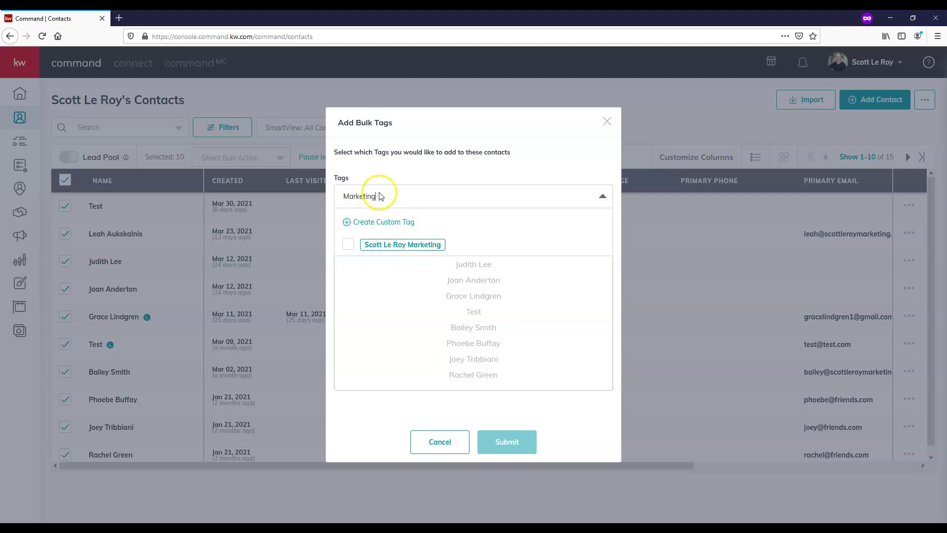
pyautogui.click(348, 223)
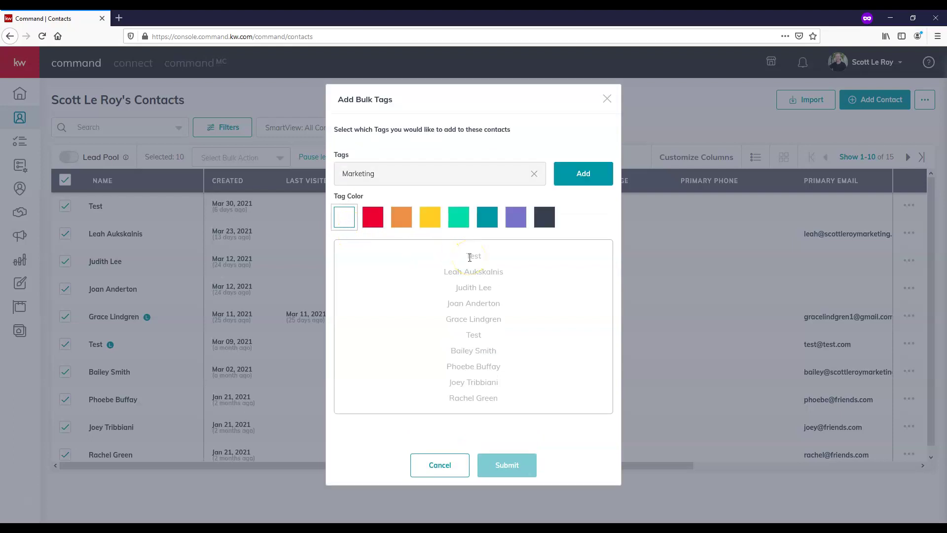
pyautogui.click(376, 223)
pyautogui.click(459, 223)
pyautogui.click(429, 225)
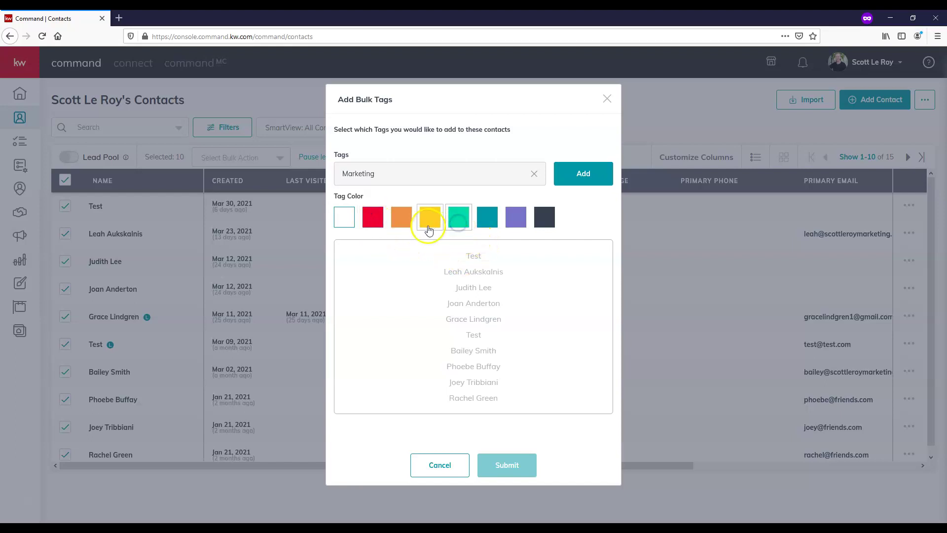
pyautogui.click(376, 223)
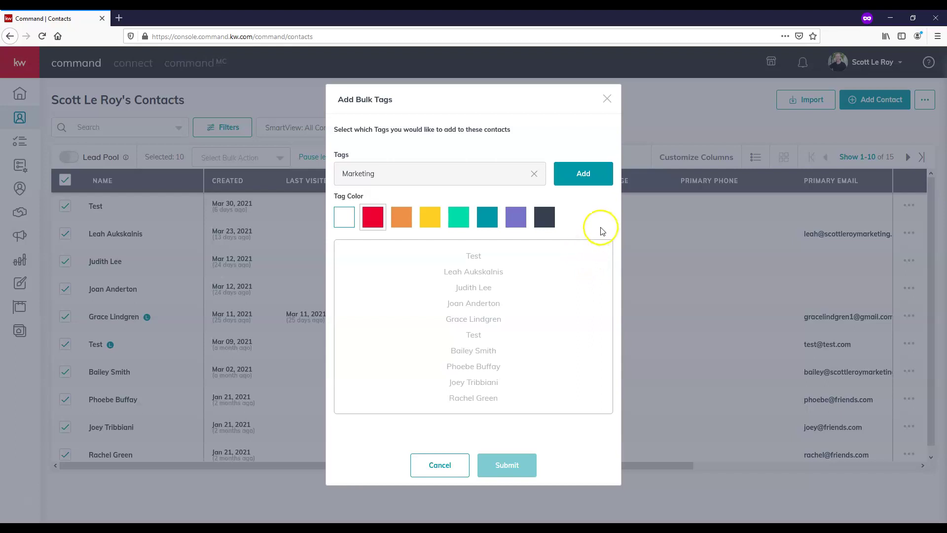
pyautogui.click(591, 178)
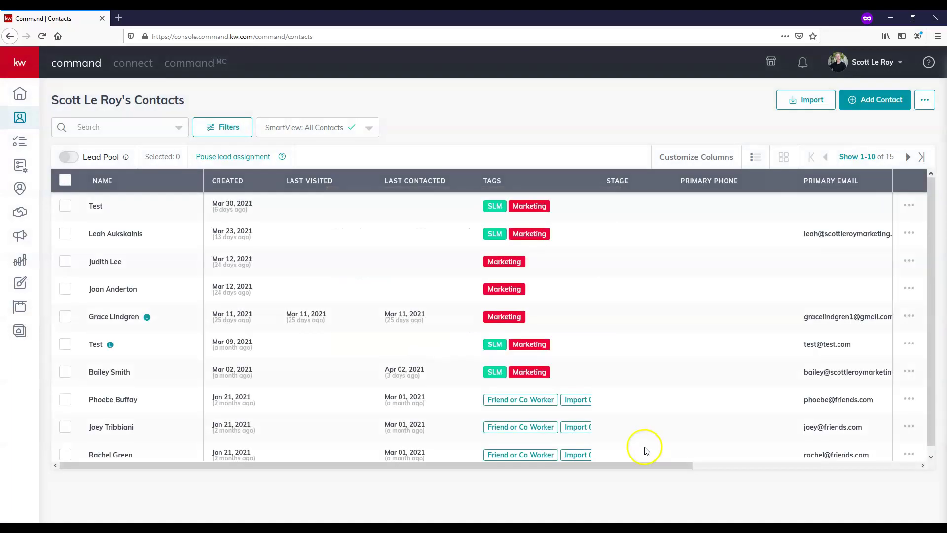
pyautogui.scroll(-1, 554, 382)
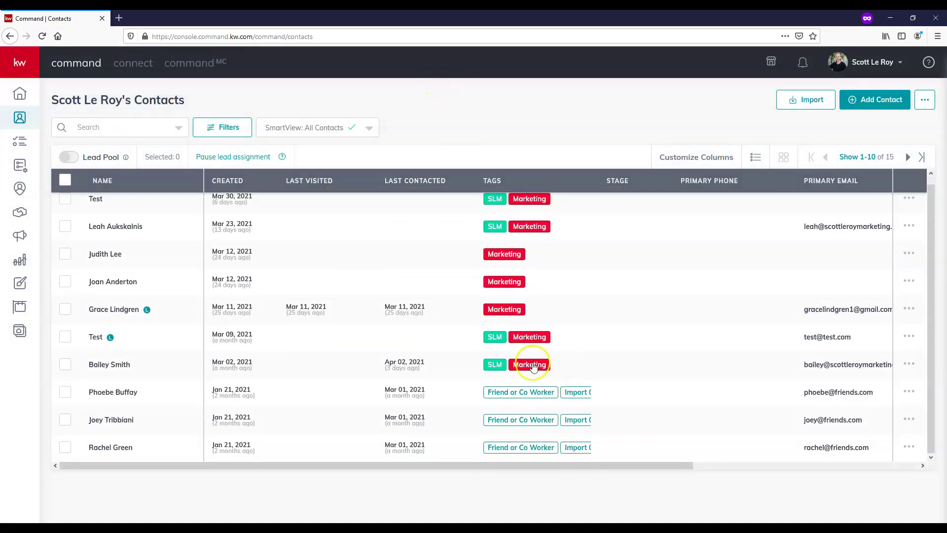
# - Set the contacts list to show 25 contacts per page
pyautogui.scroll(1, 521, 308)
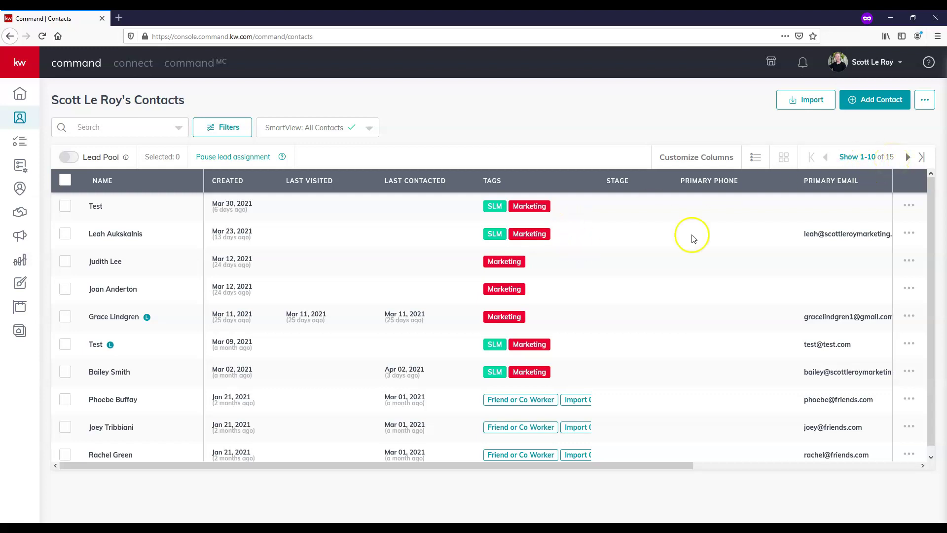
pyautogui.click(873, 159)
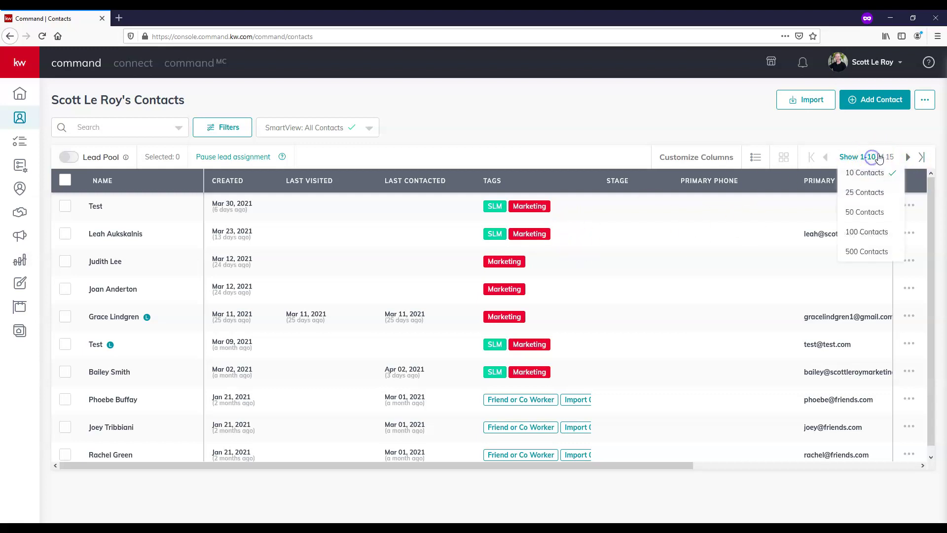
pyautogui.click(872, 234)
pyautogui.click(878, 254)
pyautogui.click(864, 192)
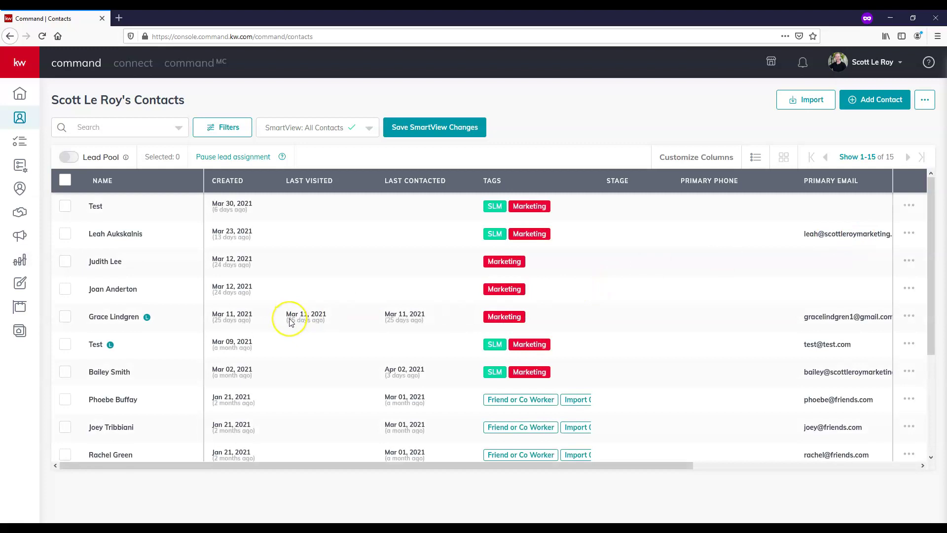
# - Select the last three contacts at the end of the contacts list
pyautogui.scroll(-3, 290, 321)
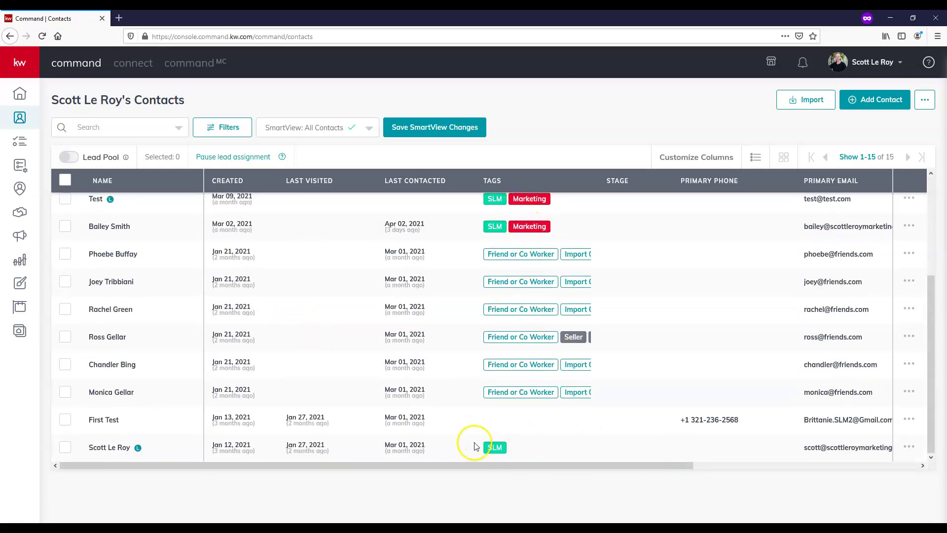
pyautogui.click(65, 447)
pyautogui.click(65, 419)
pyautogui.click(66, 393)
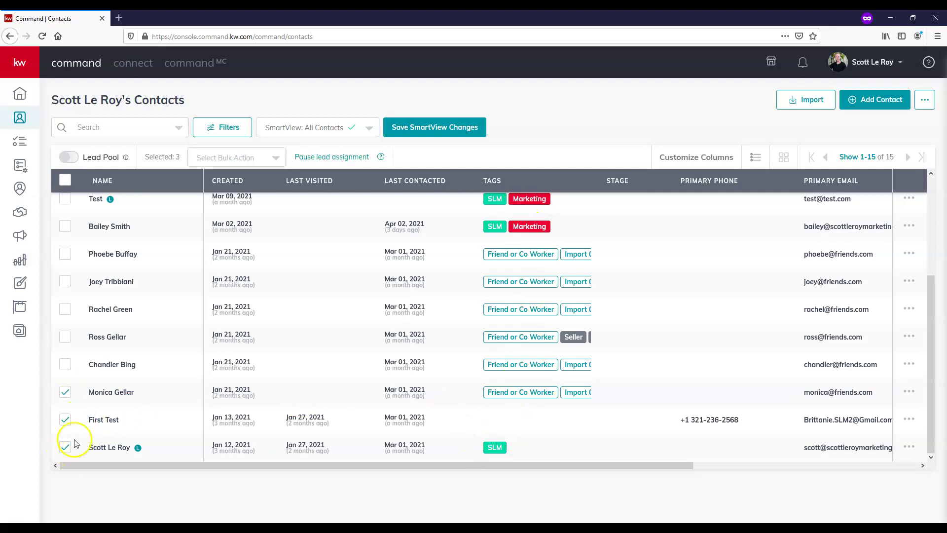
# - Create a custom tag named Daycare with the teal tag colour and add it in bulk to the selected contacts
pyautogui.click(251, 160)
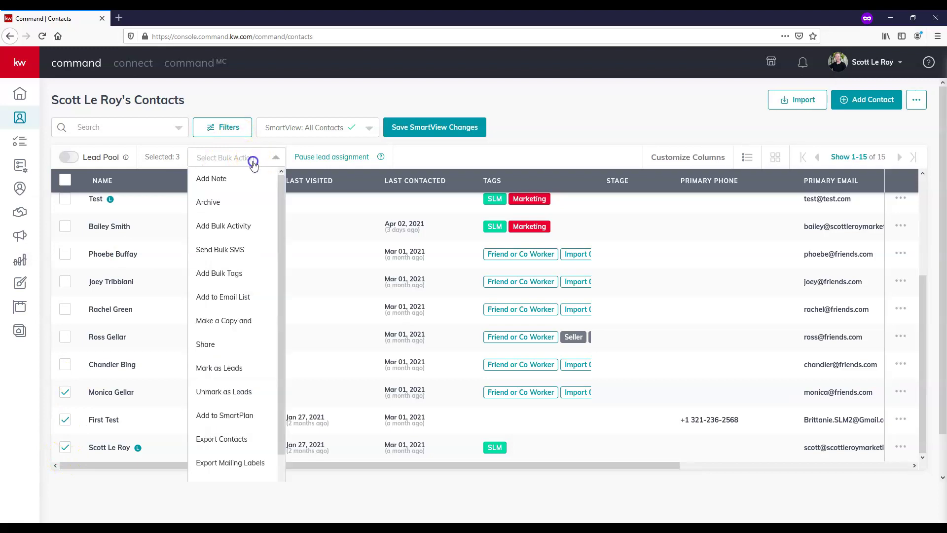
pyautogui.click(229, 275)
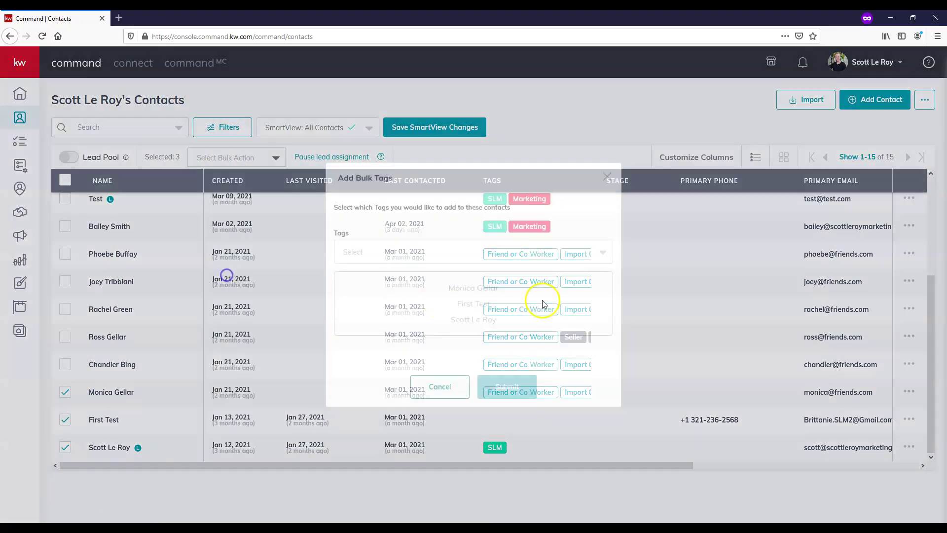
pyautogui.click(459, 249)
pyautogui.write('Daycare')
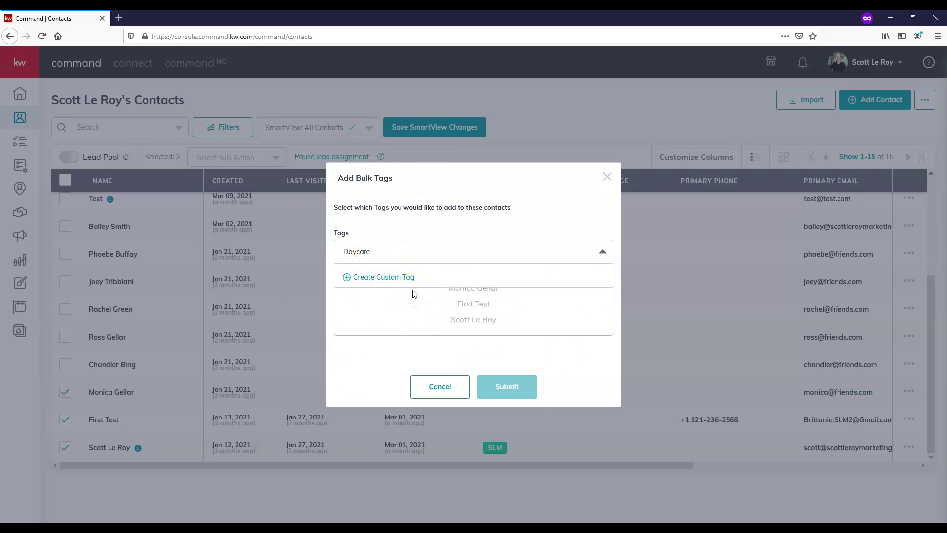
pyautogui.click(377, 279)
pyautogui.click(487, 275)
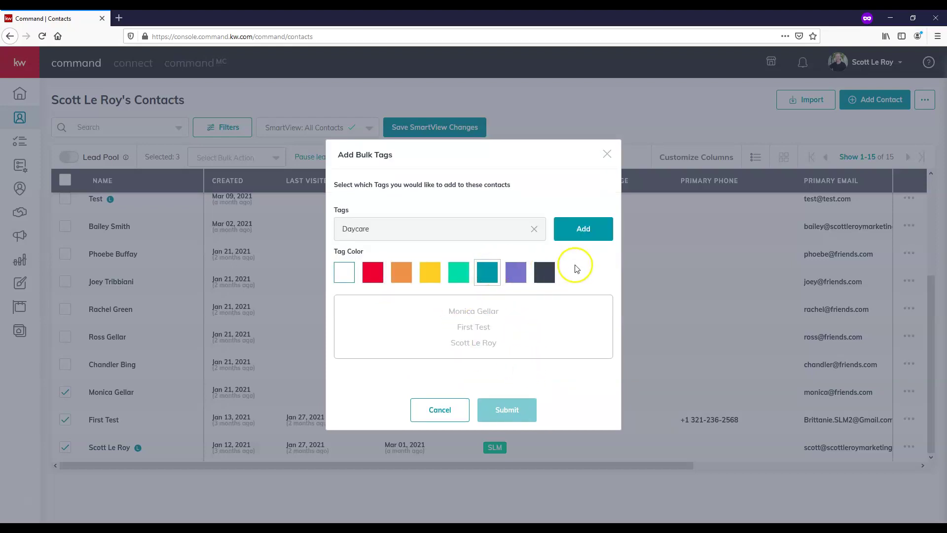
pyautogui.click(592, 238)
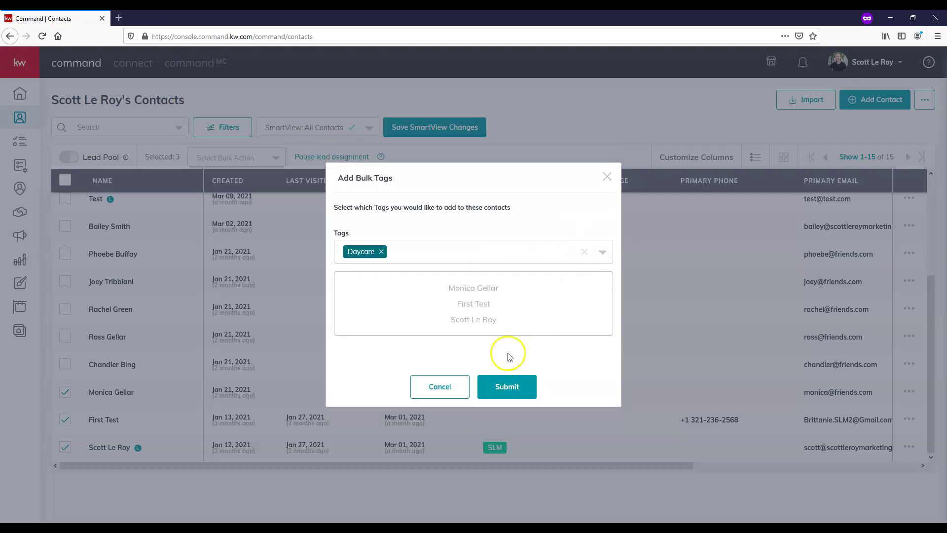
pyautogui.click(517, 374)
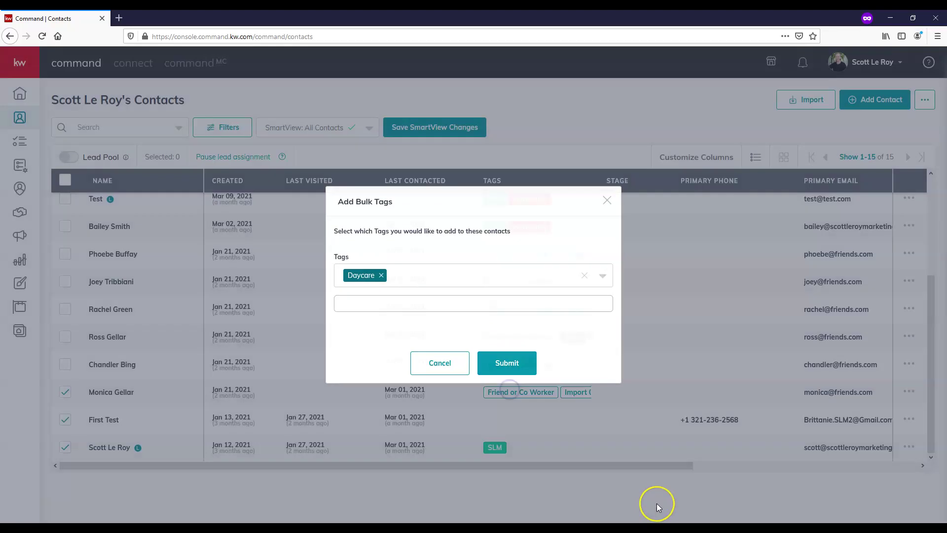
pyautogui.scroll(-3, 524, 433)
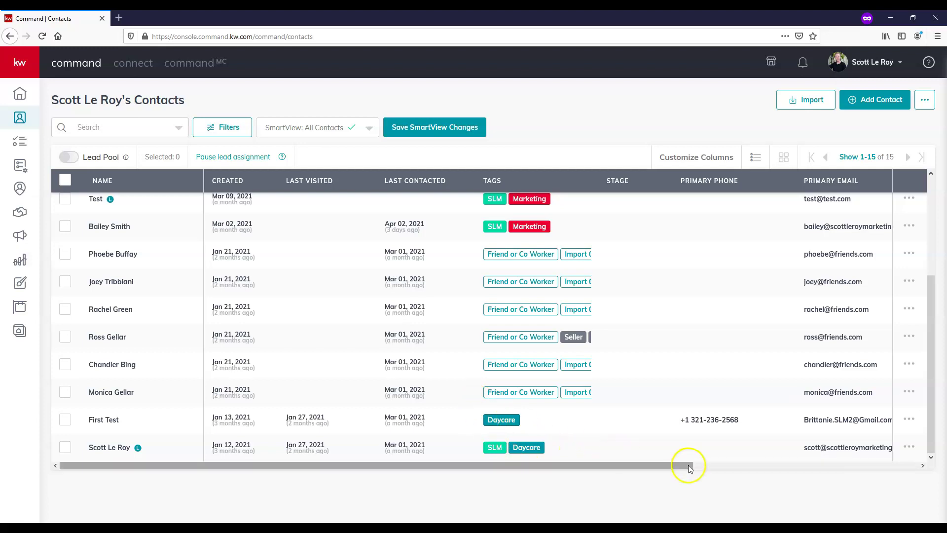
# - Filter the contacts list by the Marketing, Friend or Co Worker and Seller tags in turn, using the tags shown on contacts
pyautogui.scroll(3, 567, 408)
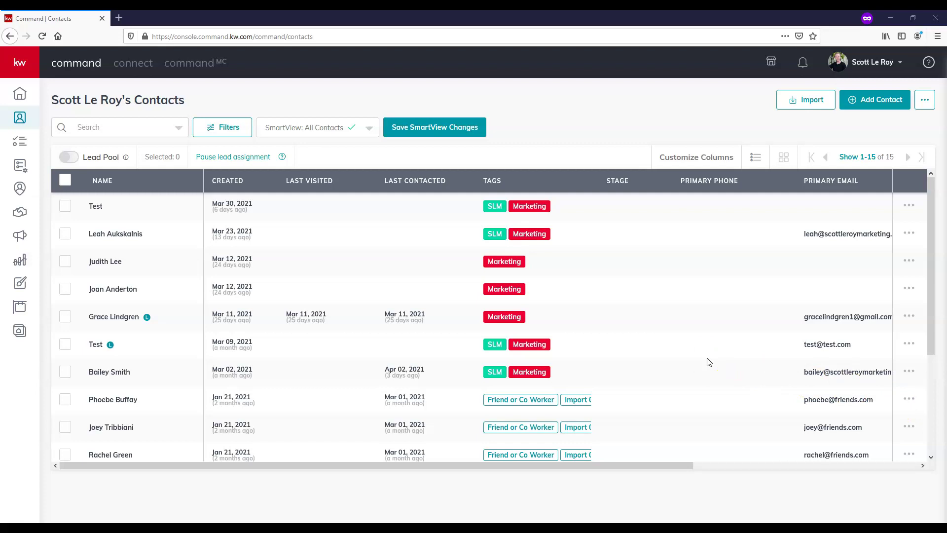
pyautogui.scroll(-3, 689, 348)
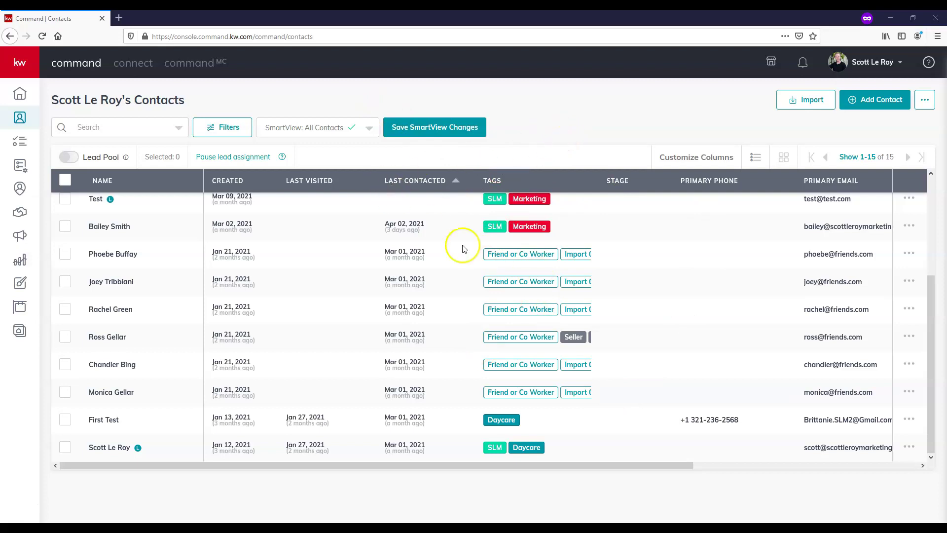
pyautogui.click(531, 227)
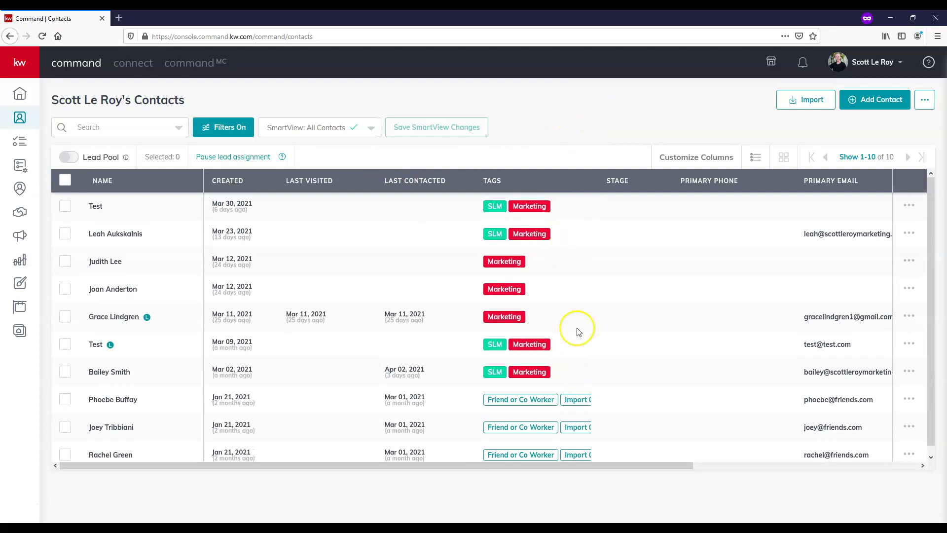
pyautogui.scroll(-1, 567, 330)
pyautogui.click(504, 393)
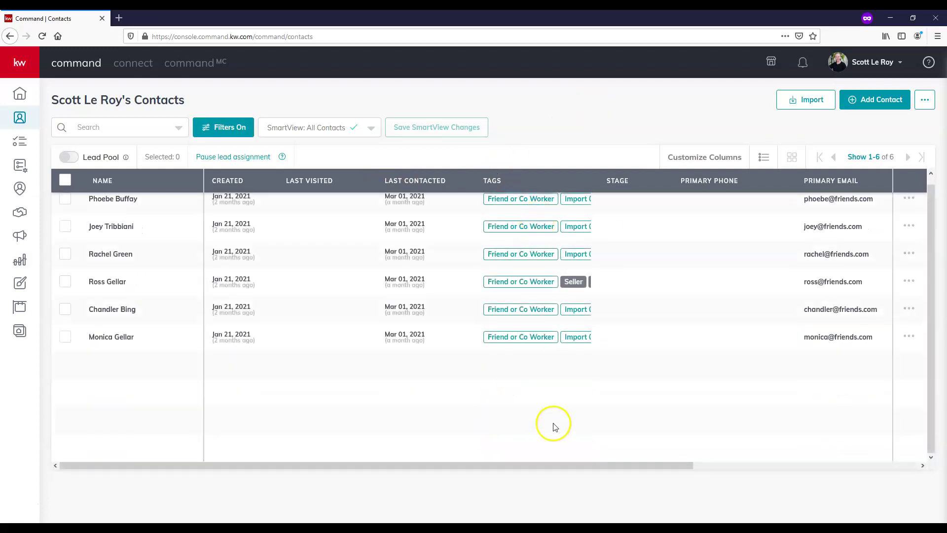
pyautogui.scroll(1, 554, 425)
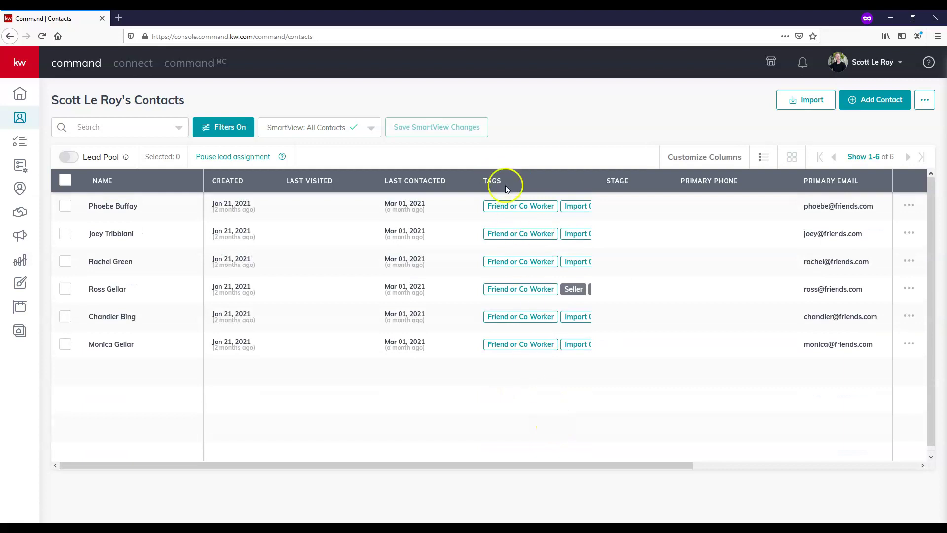
pyautogui.click(572, 289)
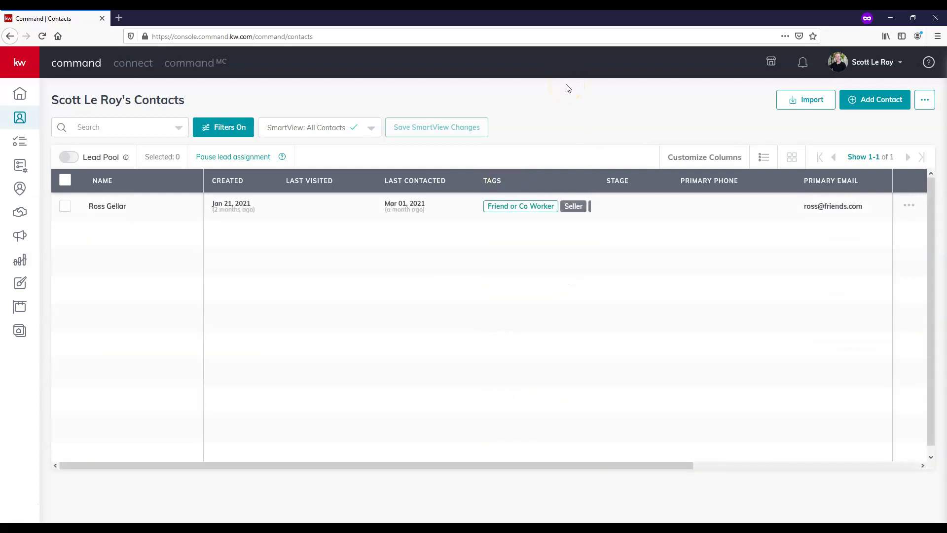
# - Replace the Seller tag filter with the tags .C and Daycare and apply the filters to the contacts list
pyautogui.click(226, 130)
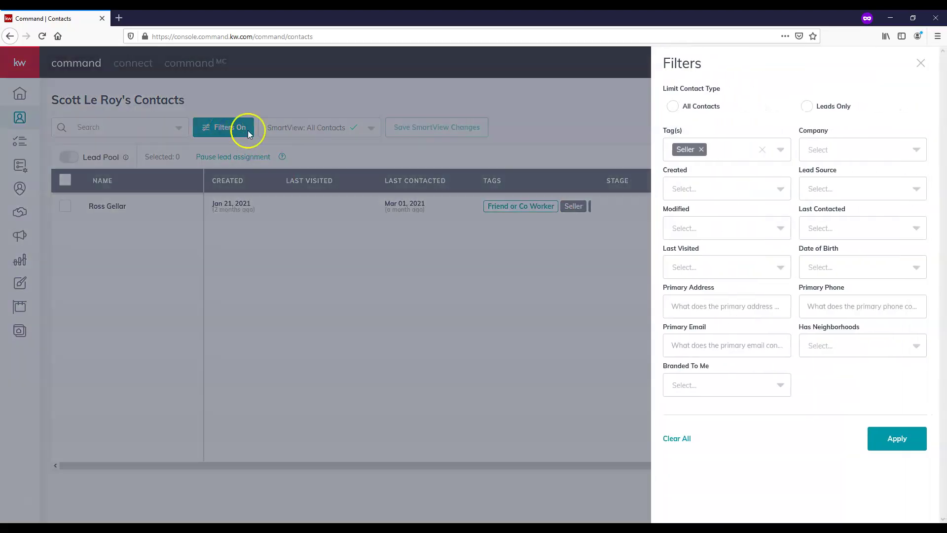
pyautogui.click(701, 149)
pyautogui.click(751, 149)
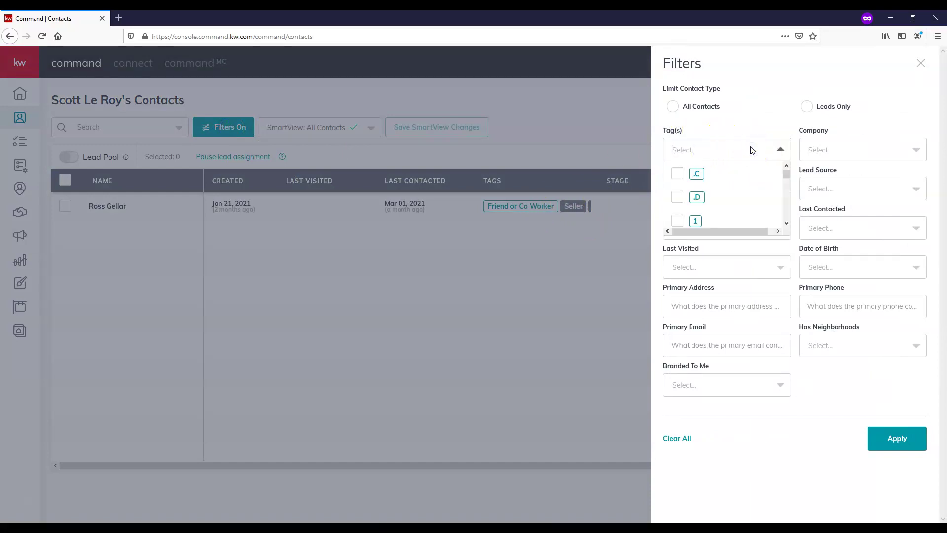
pyautogui.click(677, 173)
pyautogui.scroll(-1, 748, 194)
pyautogui.scroll(-1, 735, 187)
pyautogui.click(723, 152)
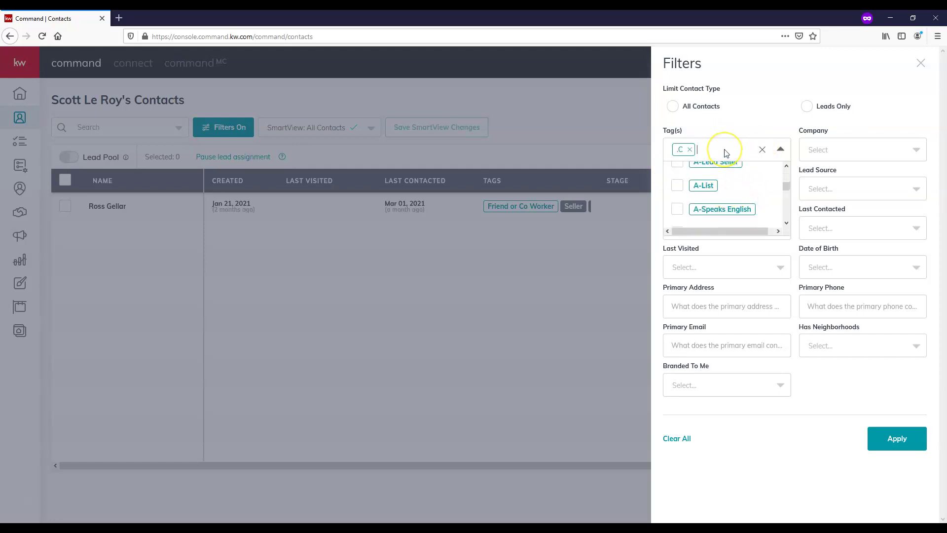
pyautogui.write('day')
pyautogui.click(708, 173)
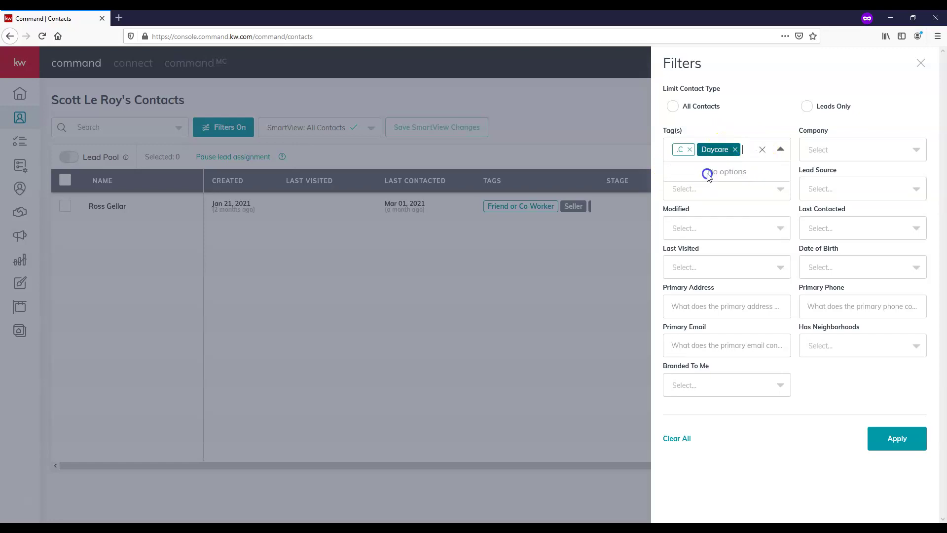
pyautogui.click(887, 451)
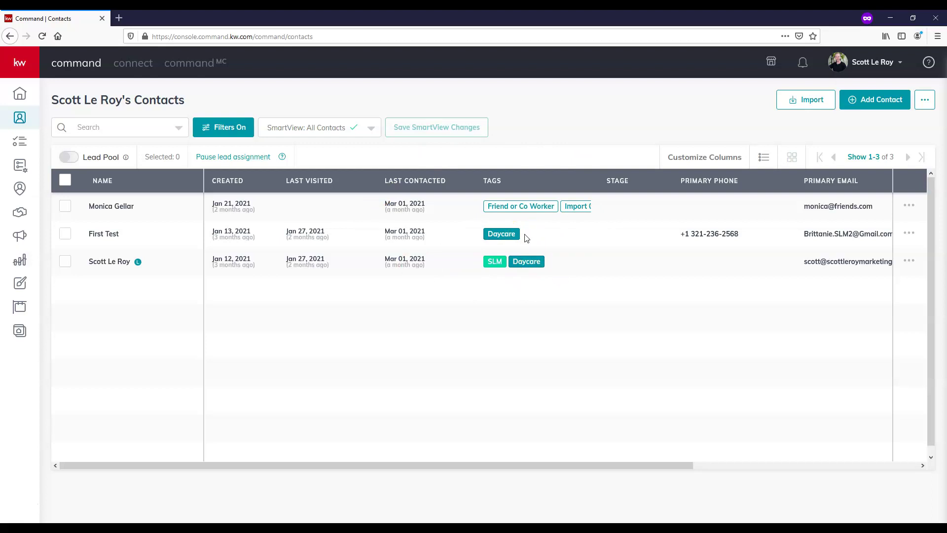
# - Save the filtered contacts list as a new SmartView named Daycare
pyautogui.click(410, 190)
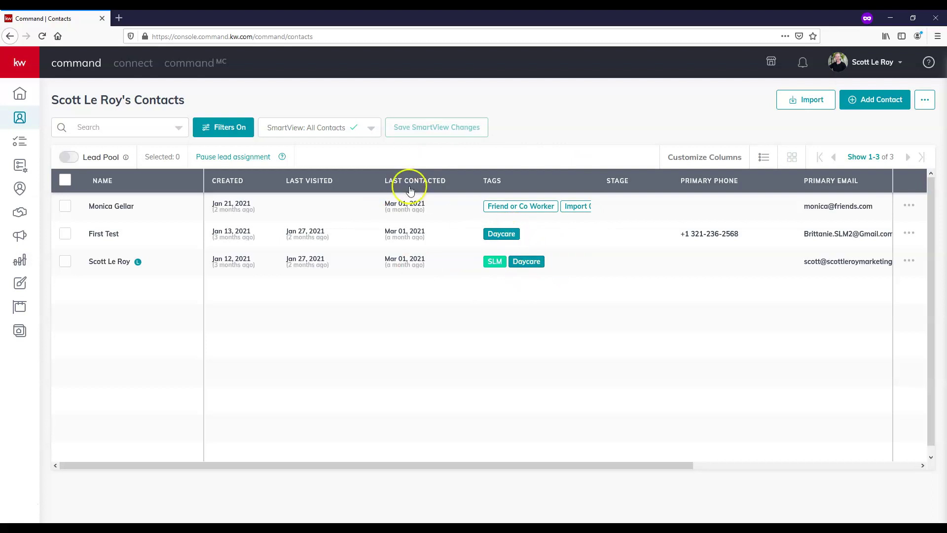
pyautogui.click(345, 128)
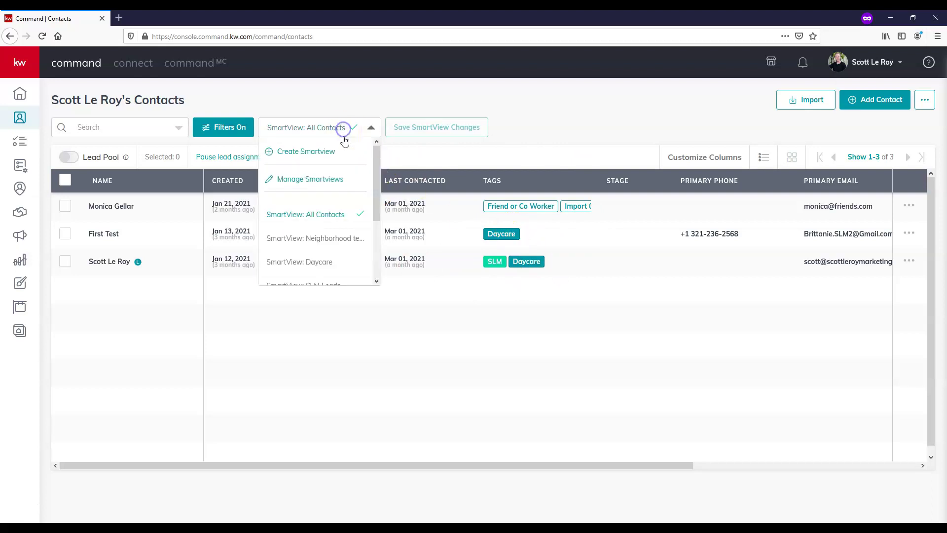
pyautogui.click(269, 153)
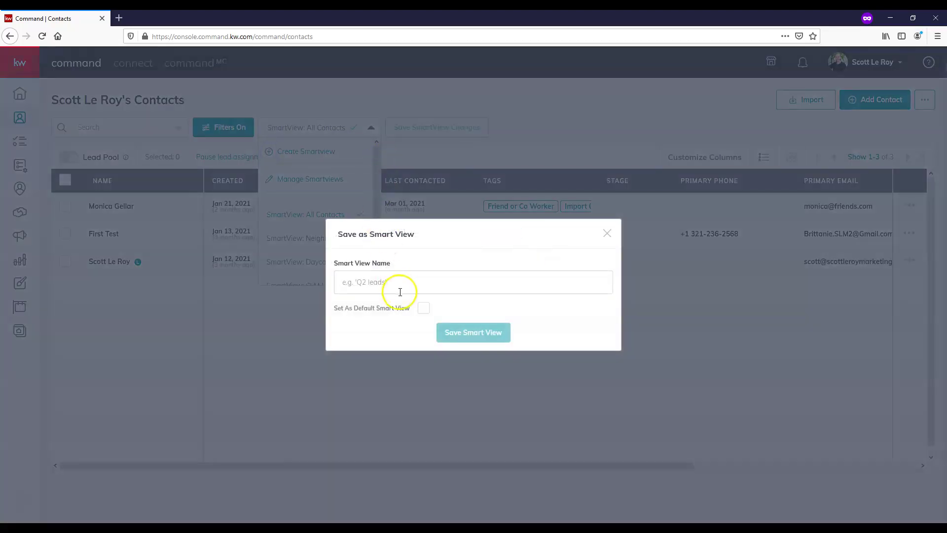
pyautogui.click(403, 282)
pyautogui.write('Daycare')
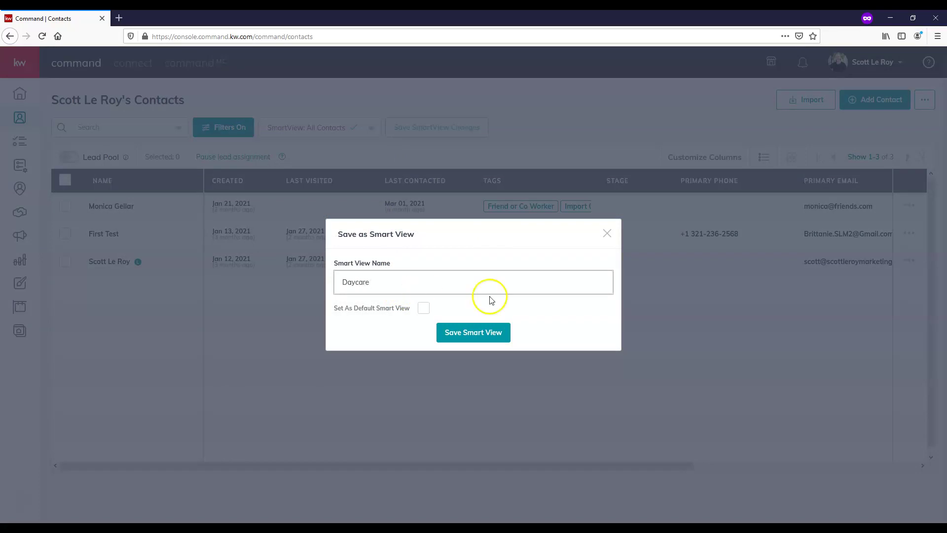
pyautogui.click(498, 332)
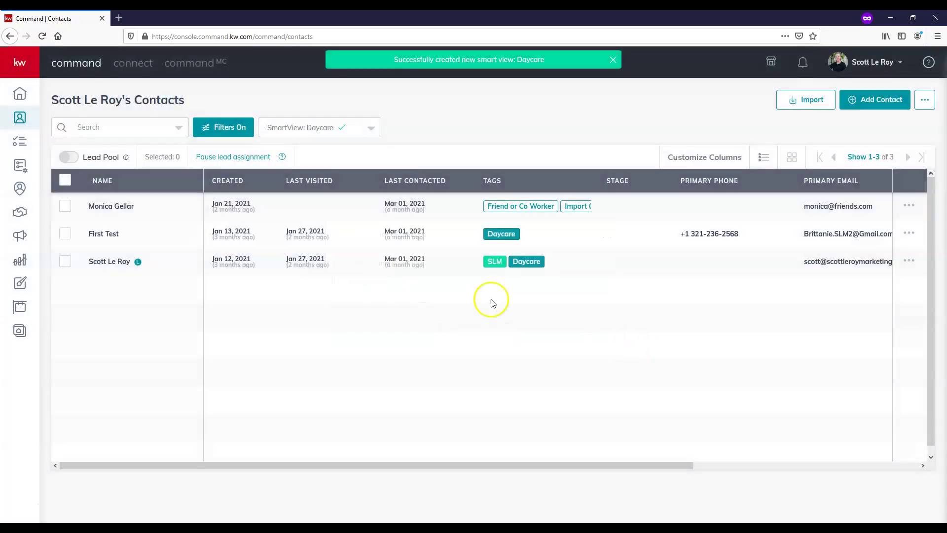
# - Show the older Daycare SmartView and return to the newly created Daycare SmartView
pyautogui.click(369, 128)
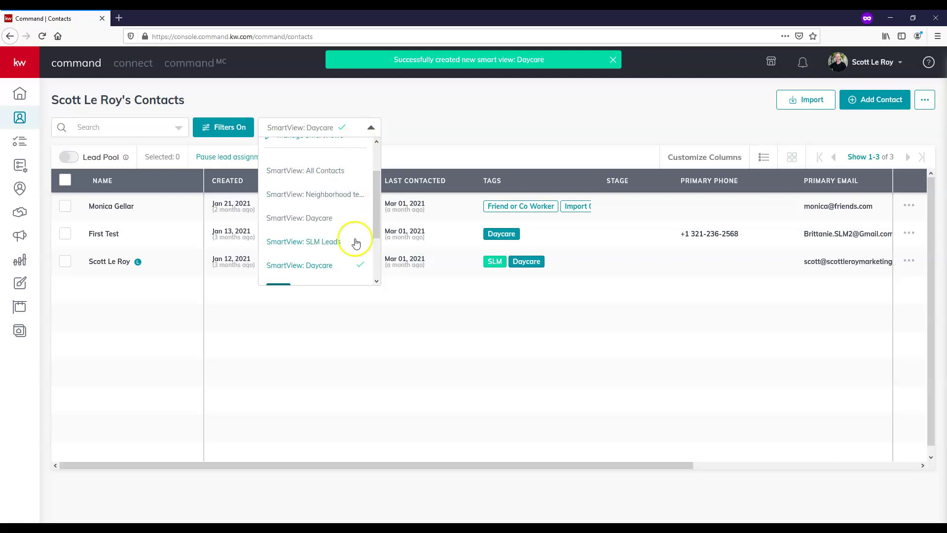
pyautogui.click(327, 217)
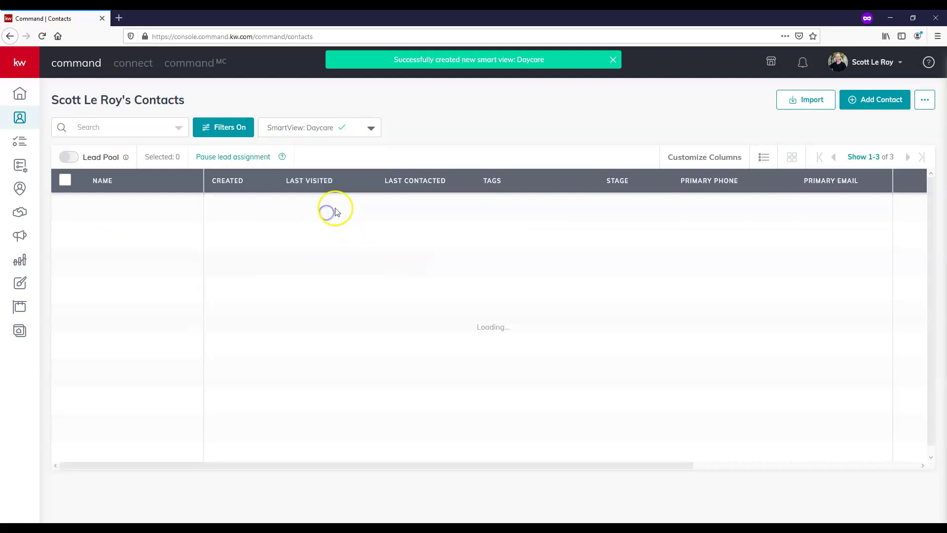
pyautogui.click(327, 131)
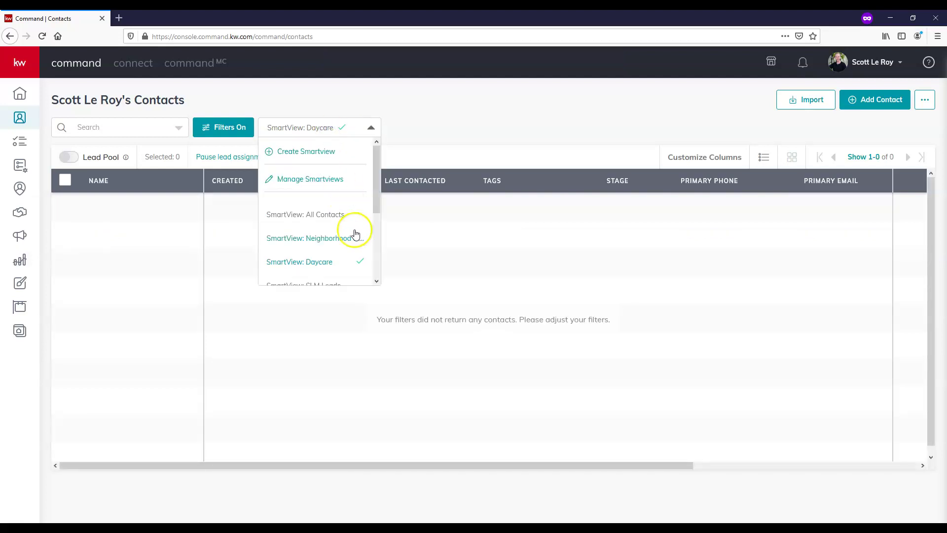
pyautogui.scroll(-2, 355, 233)
pyautogui.click(317, 247)
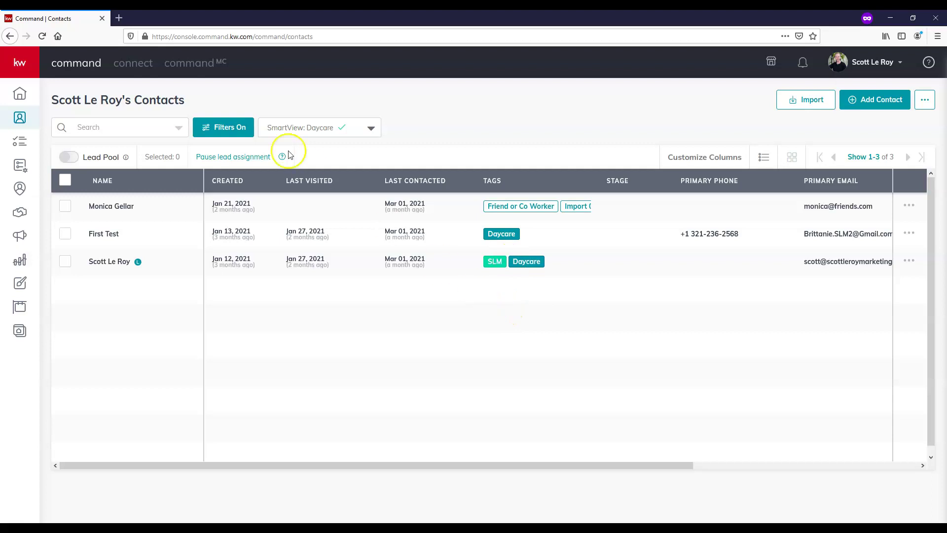
# - Check the tag filters of the current Daycare SmartView and open the list of saved SmartViews
pyautogui.click(228, 129)
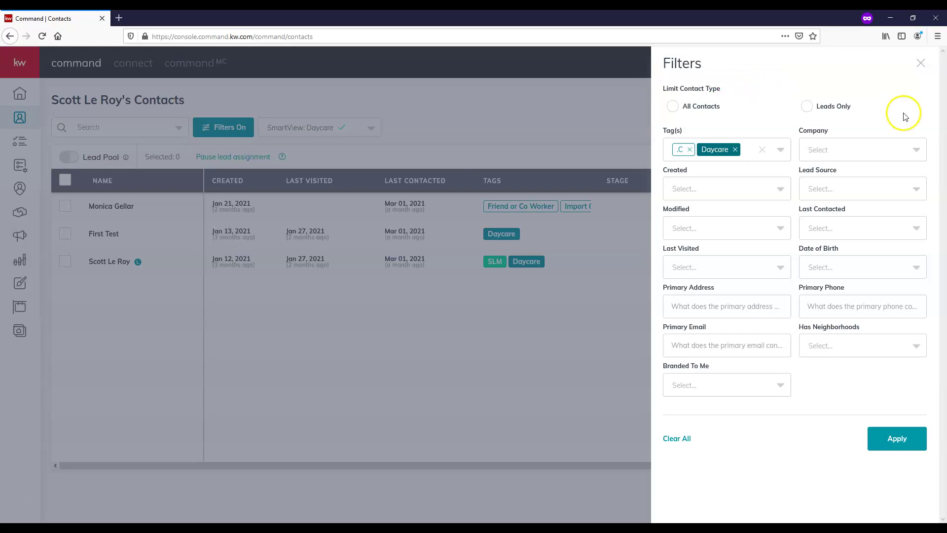
pyautogui.click(920, 63)
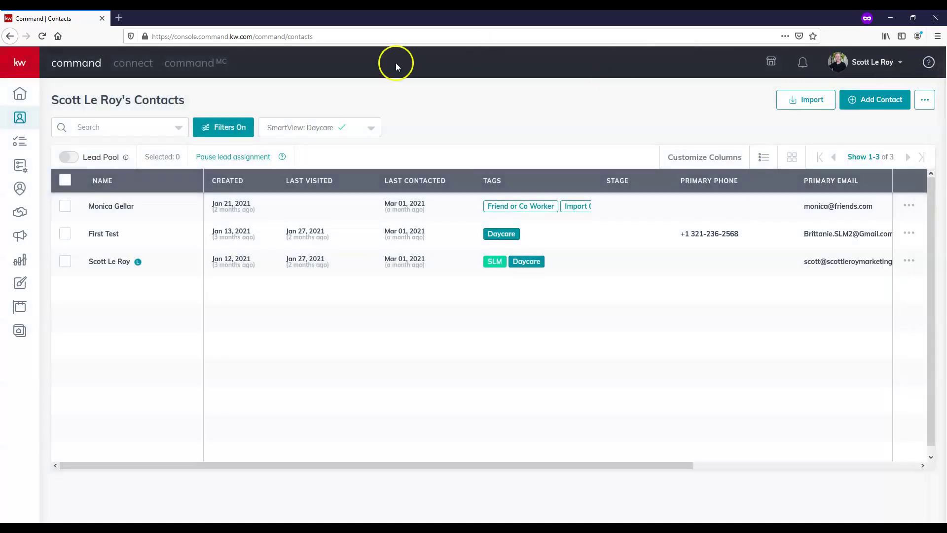
pyautogui.click(348, 134)
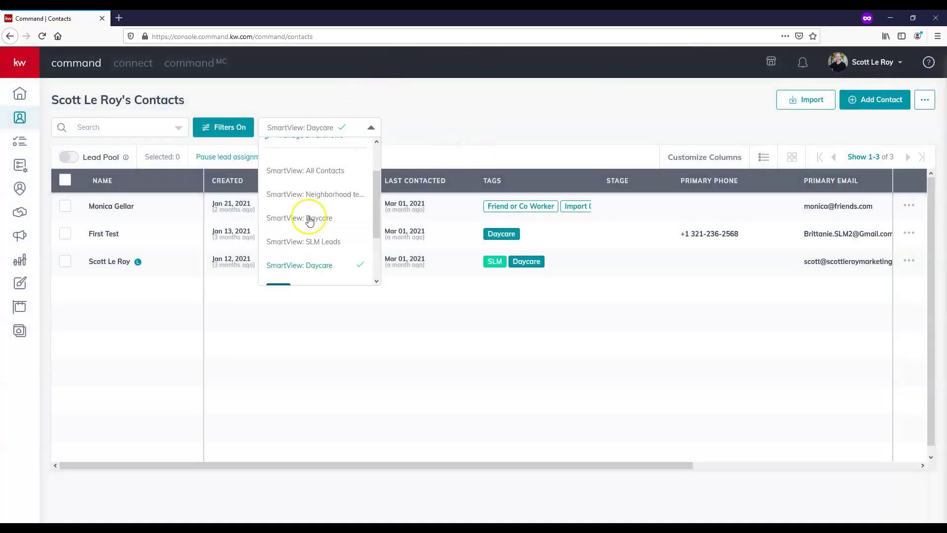
# - Close the SmartView list and open the Contact Tags page in the Command settings of the account
pyautogui.click(585, 104)
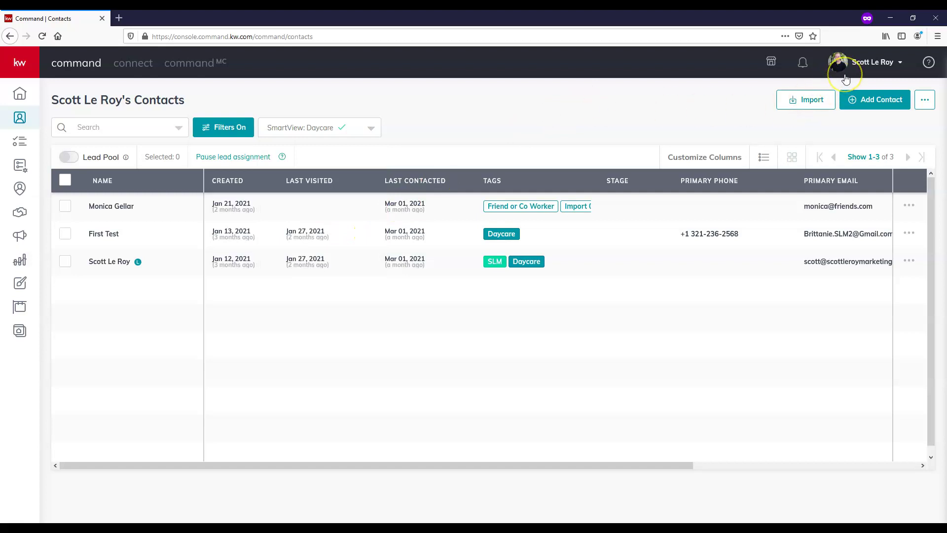
pyautogui.click(876, 63)
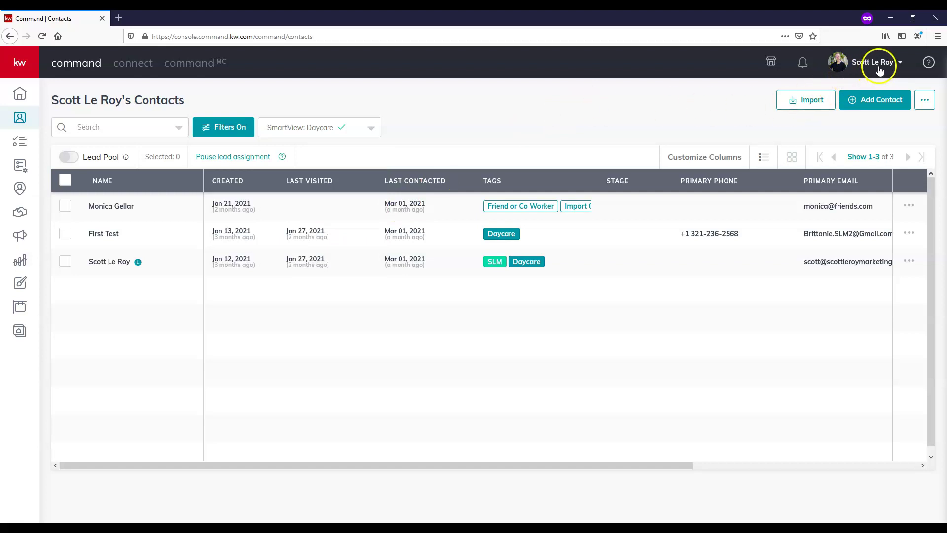
pyautogui.click(879, 68)
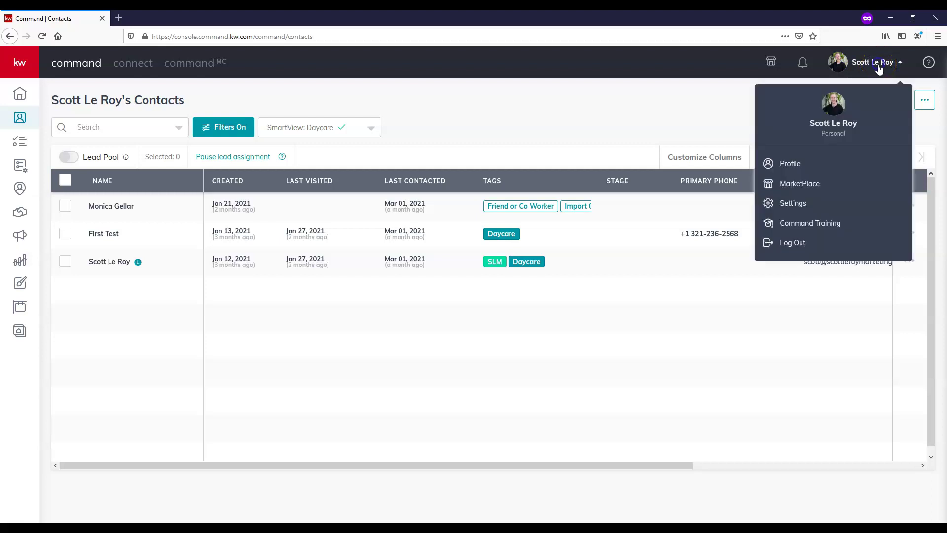
pyautogui.click(795, 205)
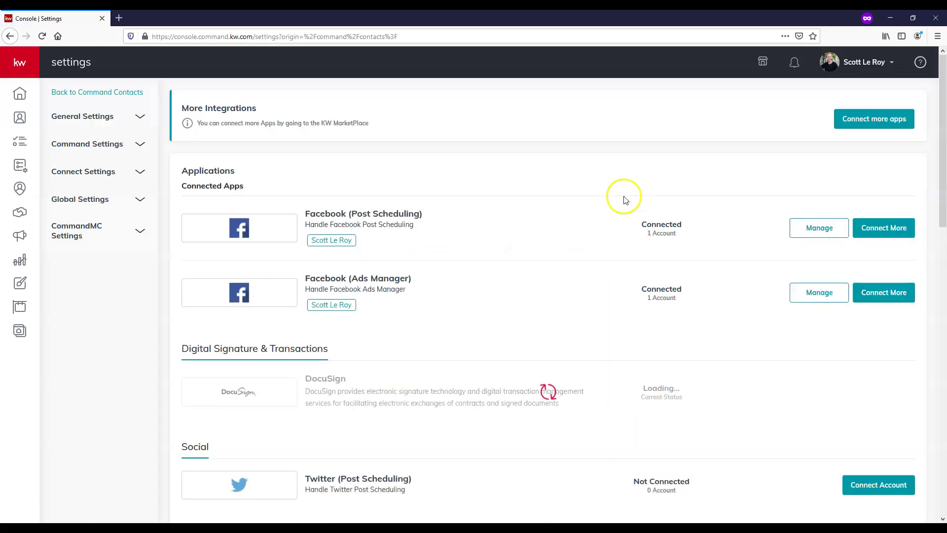
pyautogui.click(119, 145)
pyautogui.click(90, 189)
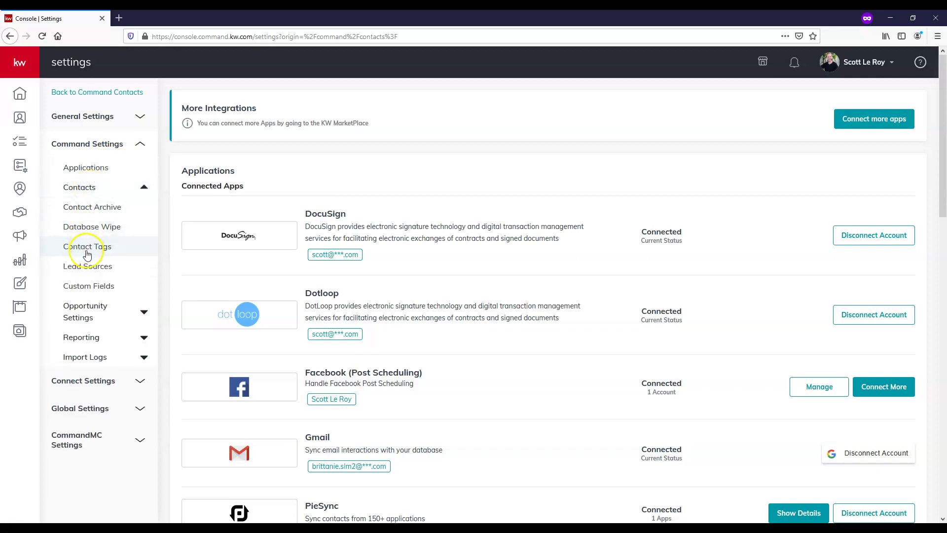
pyautogui.click(85, 249)
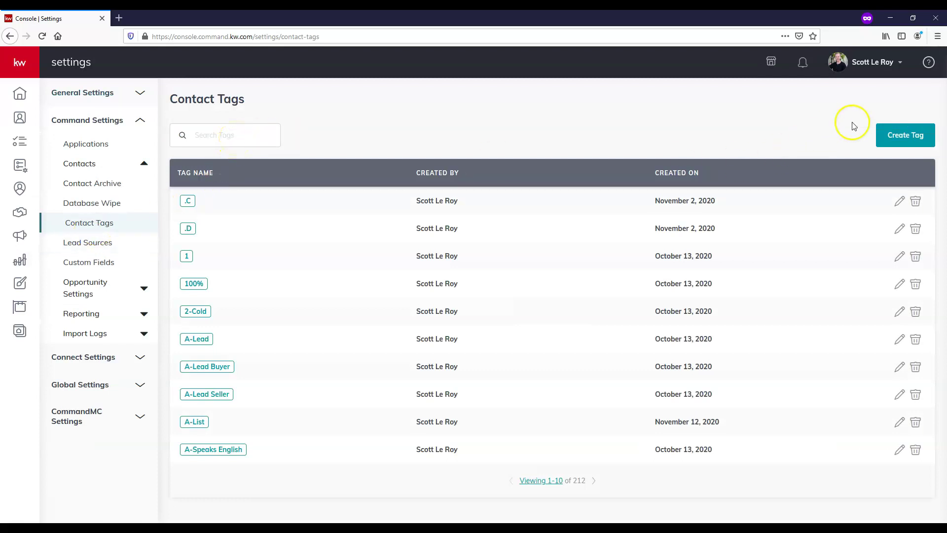
# - Review the name and appearance options for creating a custom contact tag, and close the form without creating one
pyautogui.click(880, 141)
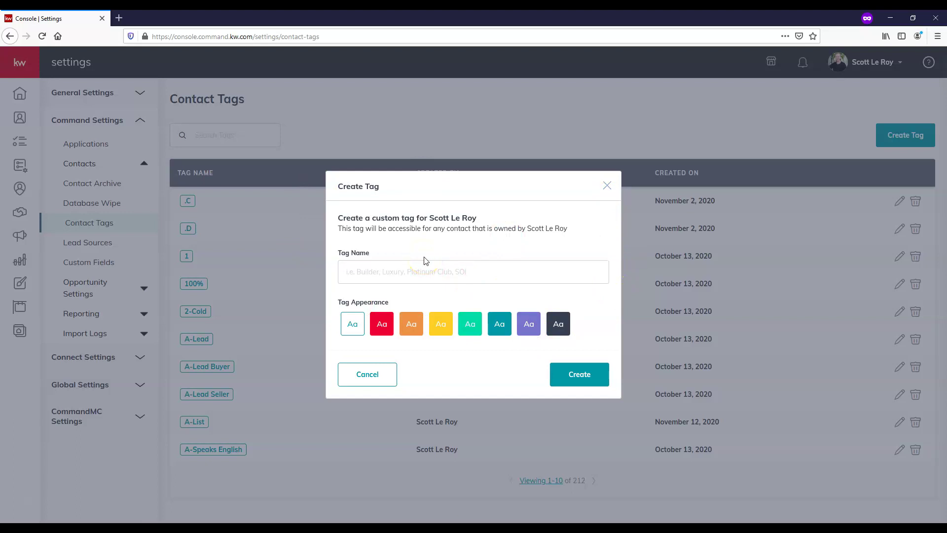
pyautogui.click(412, 271)
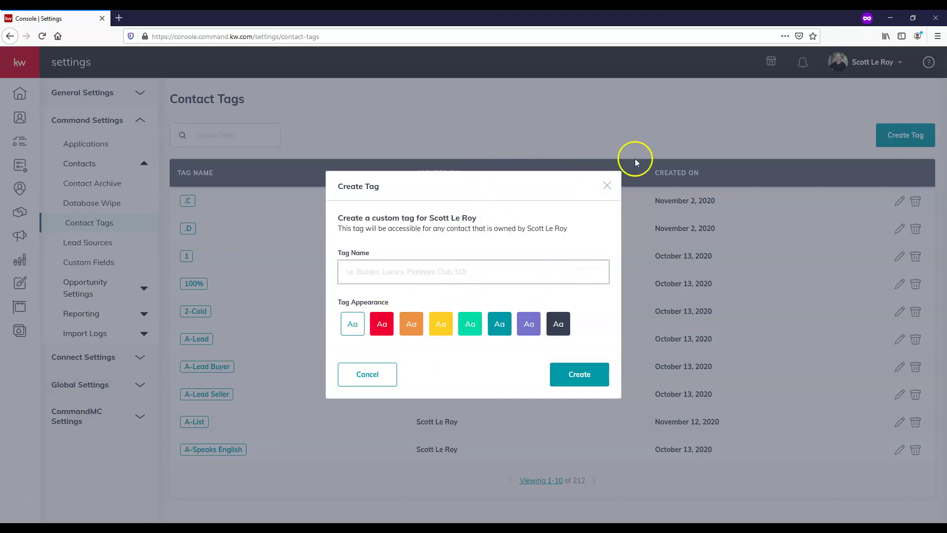
pyautogui.click(607, 188)
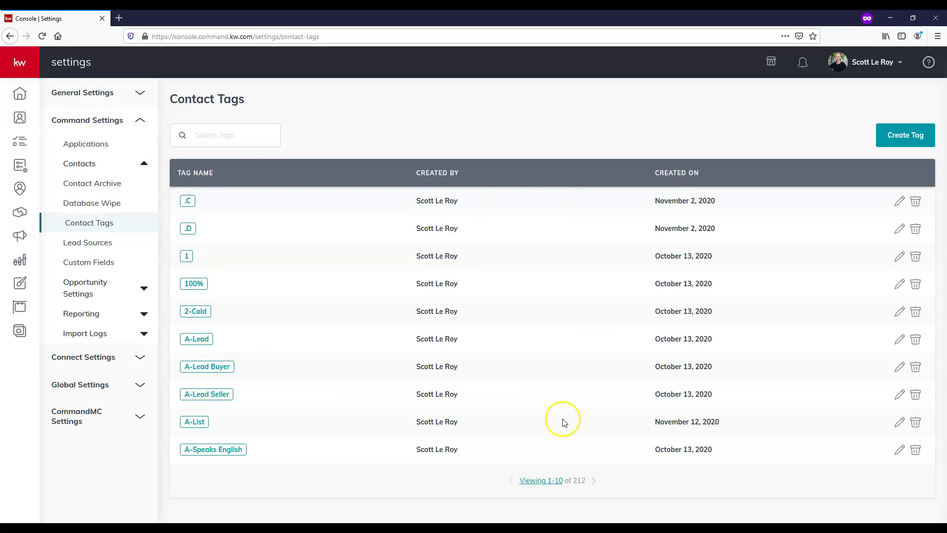
# - Show 100 contact tags per page and look through the tag list
pyautogui.click(555, 482)
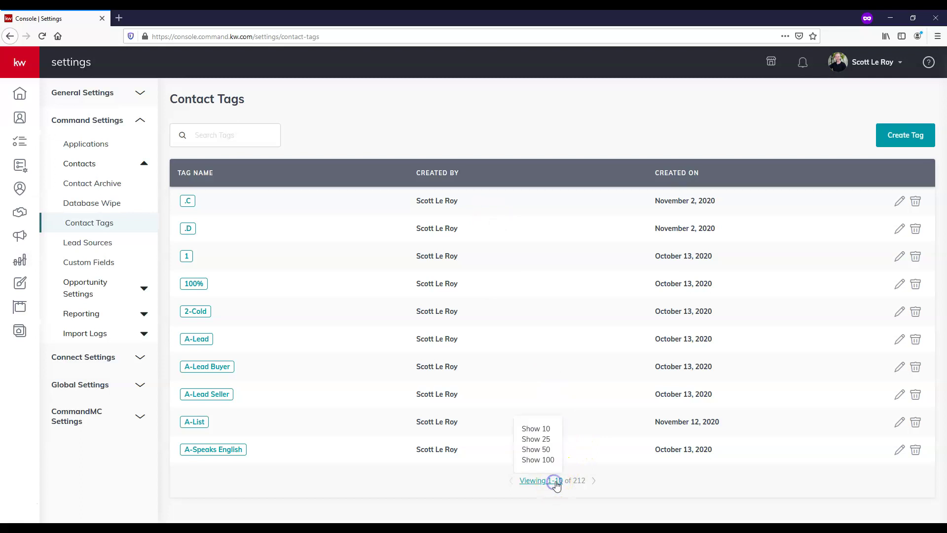
pyautogui.click(537, 460)
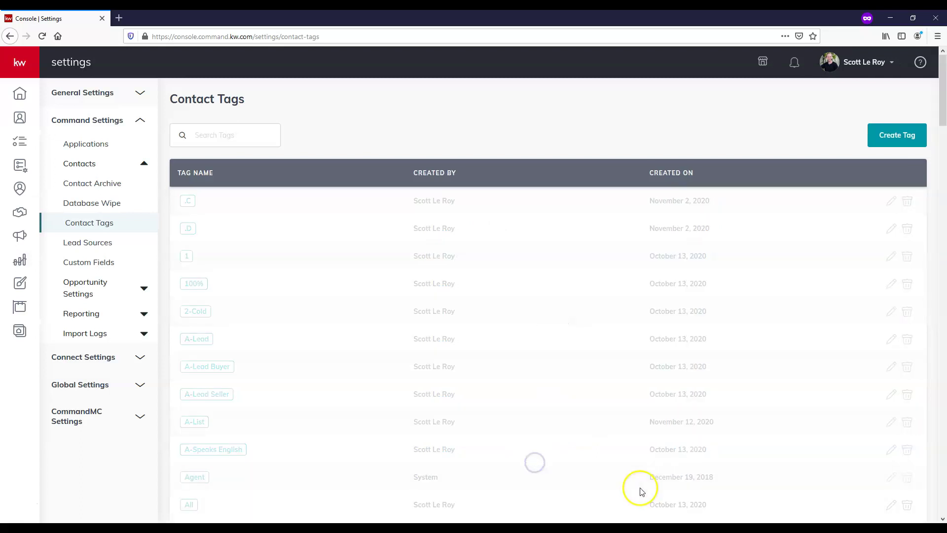
pyautogui.scroll(-6, 615, 460)
pyautogui.scroll(6, 615, 459)
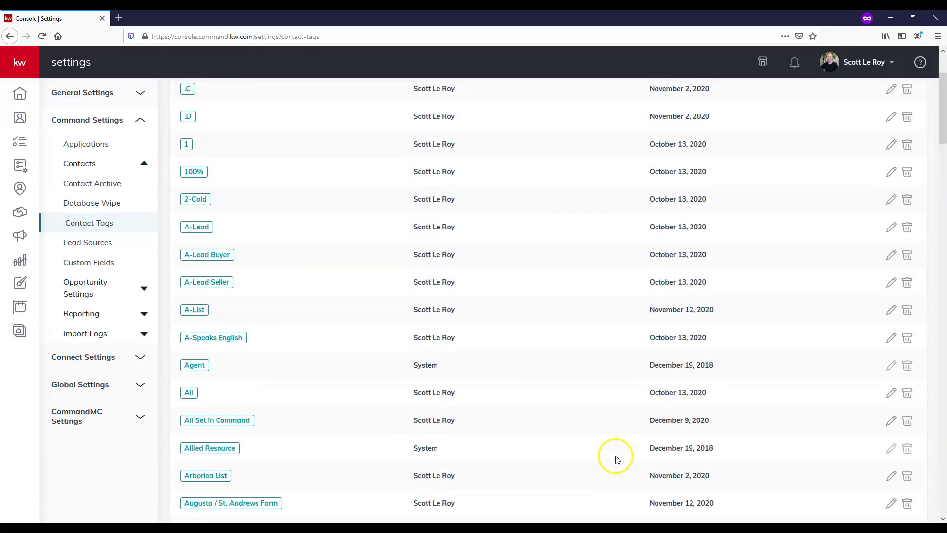
# - Sort the contact tags by tag name in both directions and by creator, and look through the sorted list
pyautogui.click(187, 172)
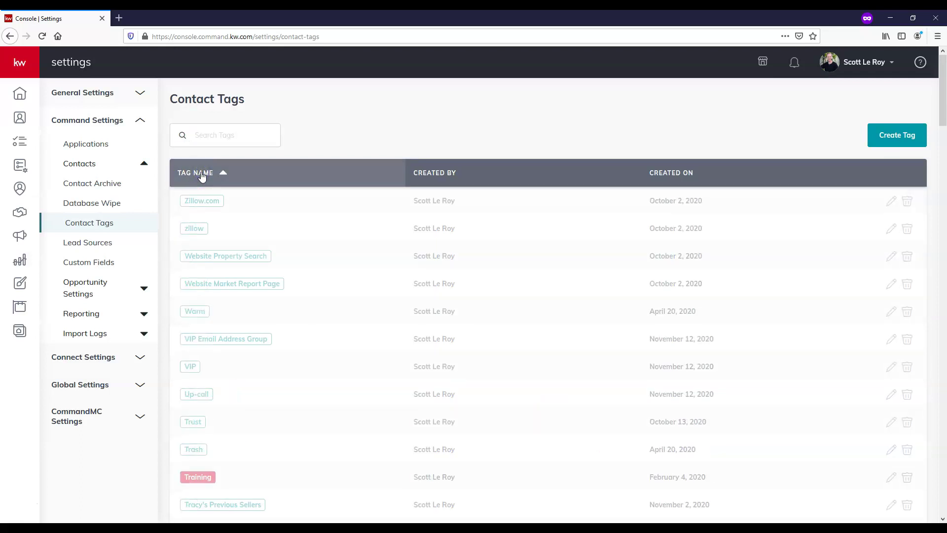
pyautogui.click(202, 174)
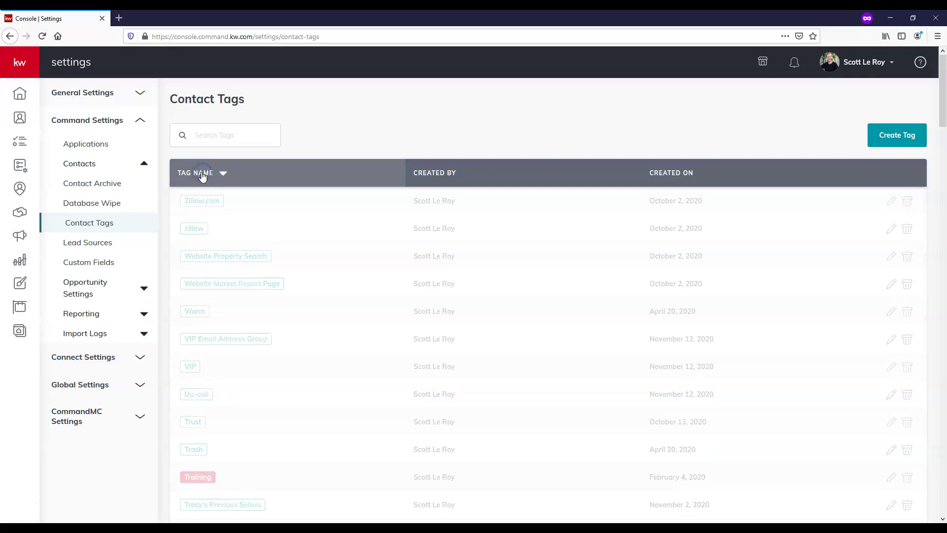
pyautogui.click(441, 174)
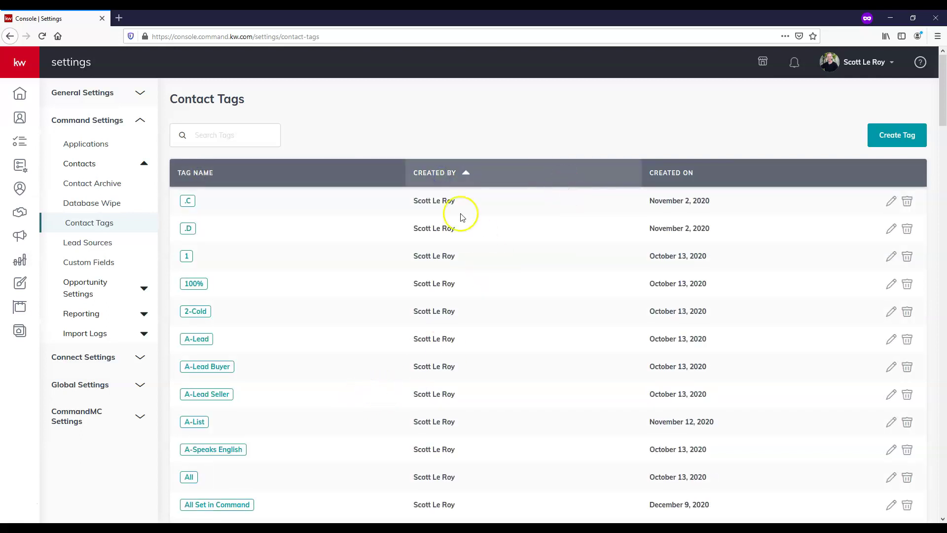
pyautogui.scroll(-5, 486, 275)
pyautogui.scroll(5, 486, 275)
# - Search the contact tags for "age" and clear the search to list all tags again
pyautogui.click(225, 139)
pyautogui.write('age')
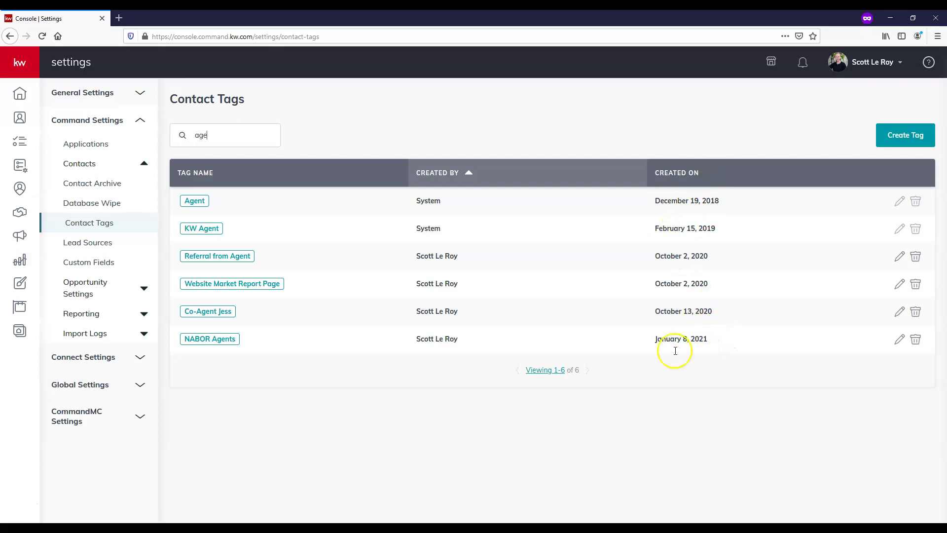
pyautogui.doubleClick(213, 139)
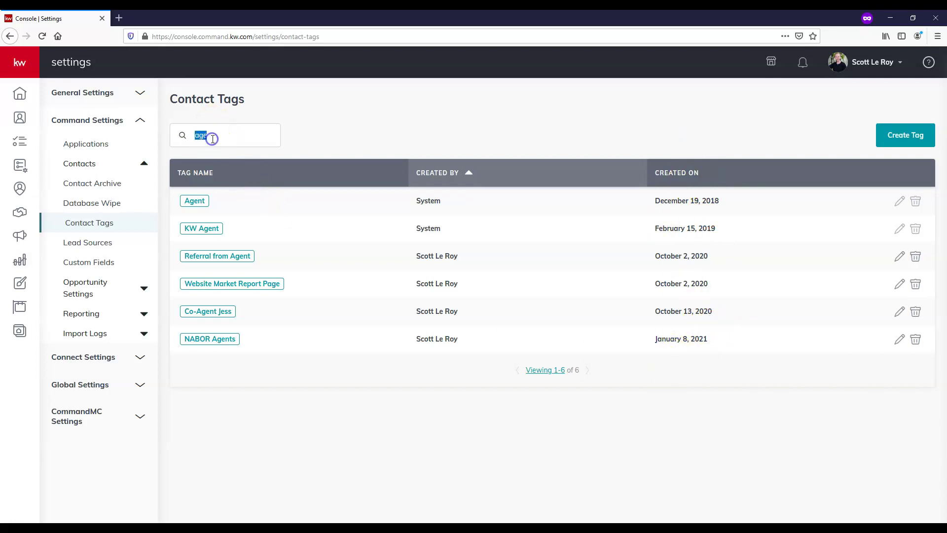
pyautogui.press('BackSpace')
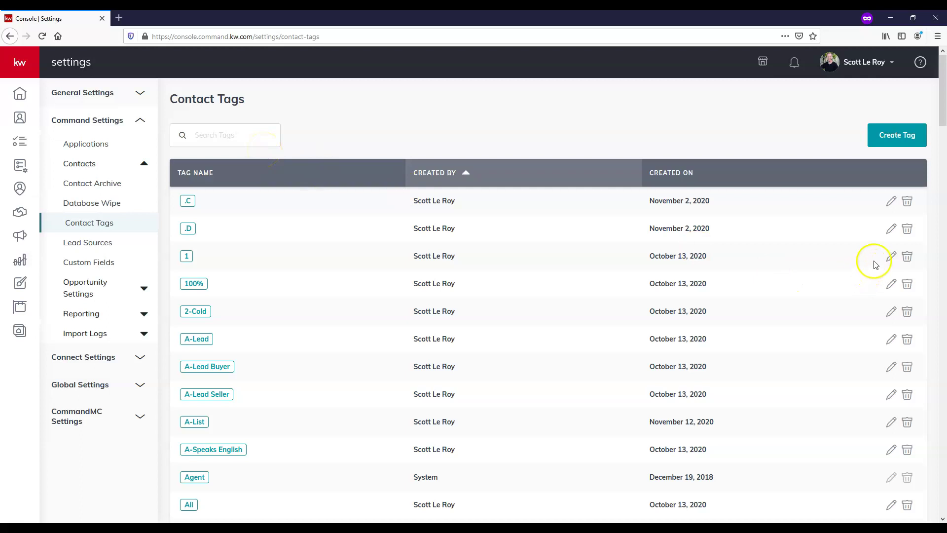
# - Check the name and appearance settings of the .C tag without changing them, and delete the tag
pyautogui.click(891, 202)
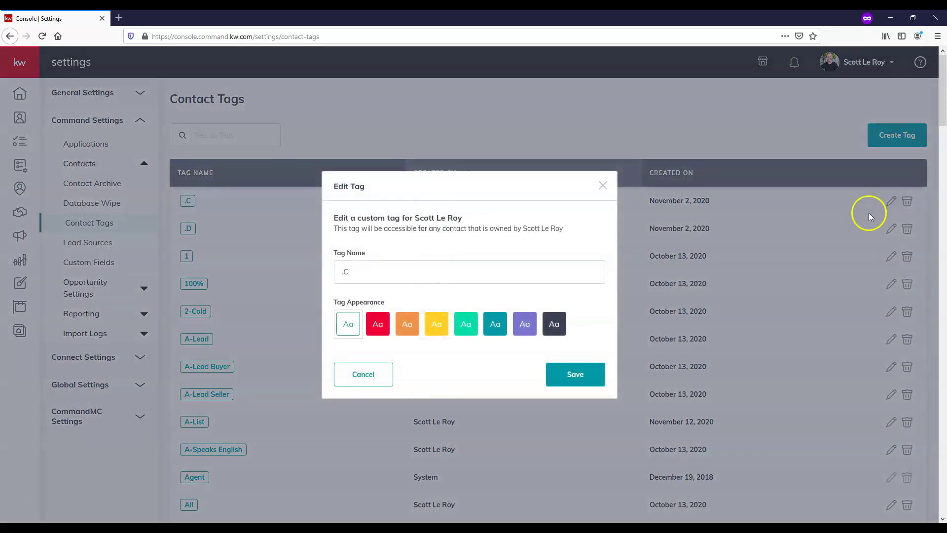
pyautogui.click(379, 274)
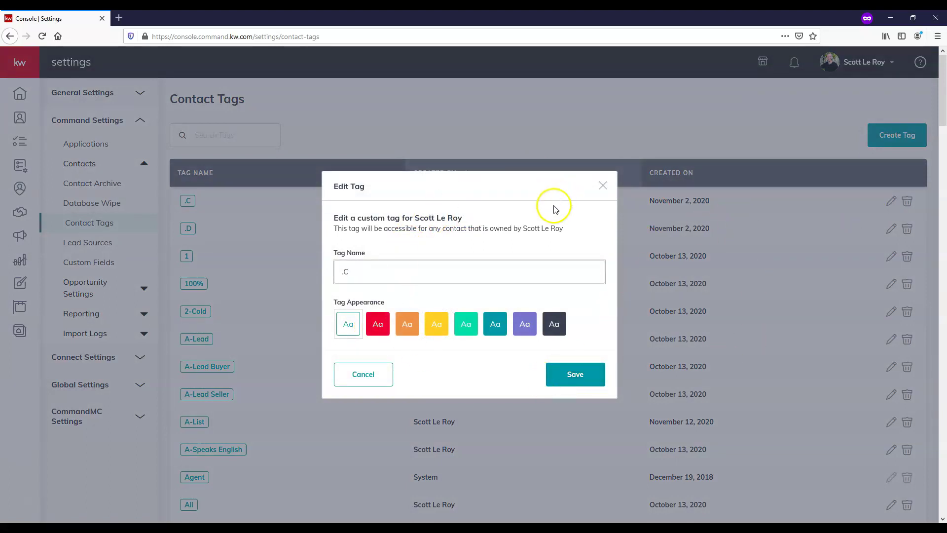
pyautogui.click(603, 190)
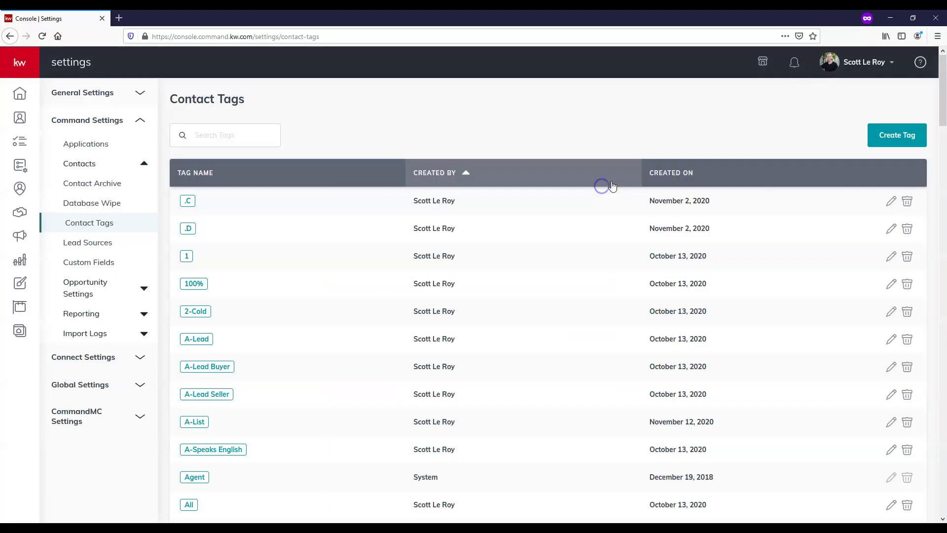
pyautogui.click(906, 202)
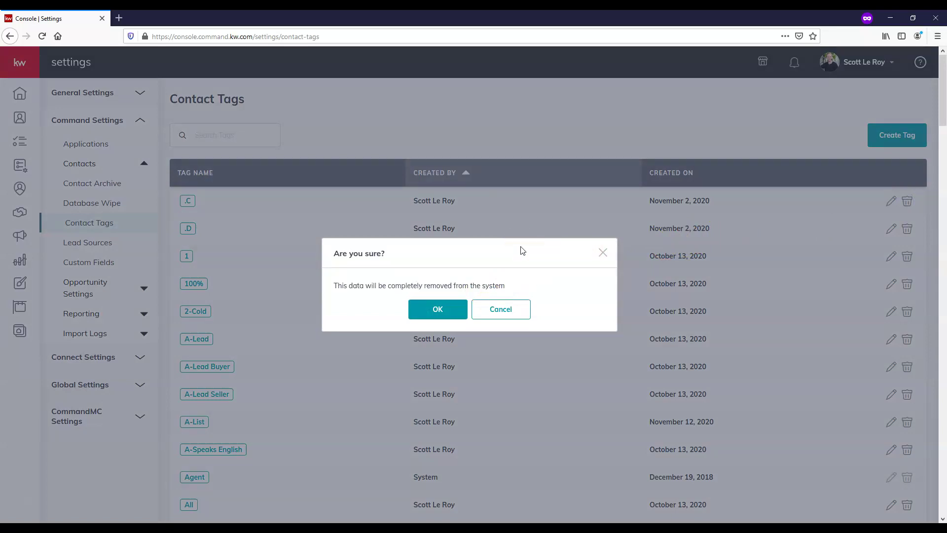
pyautogui.click(439, 308)
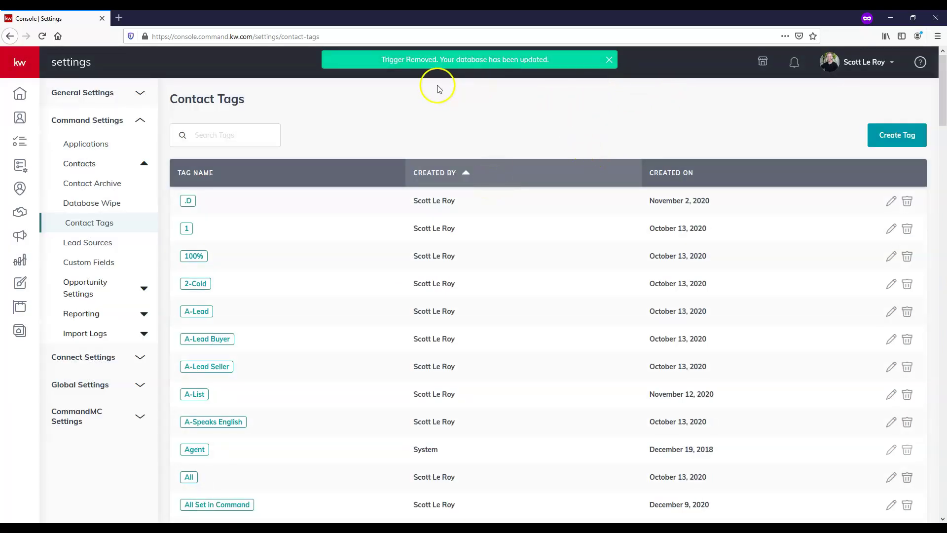
# - Search the contact tags for "agent" and try to edit the system-created Agent tag
pyautogui.click(250, 134)
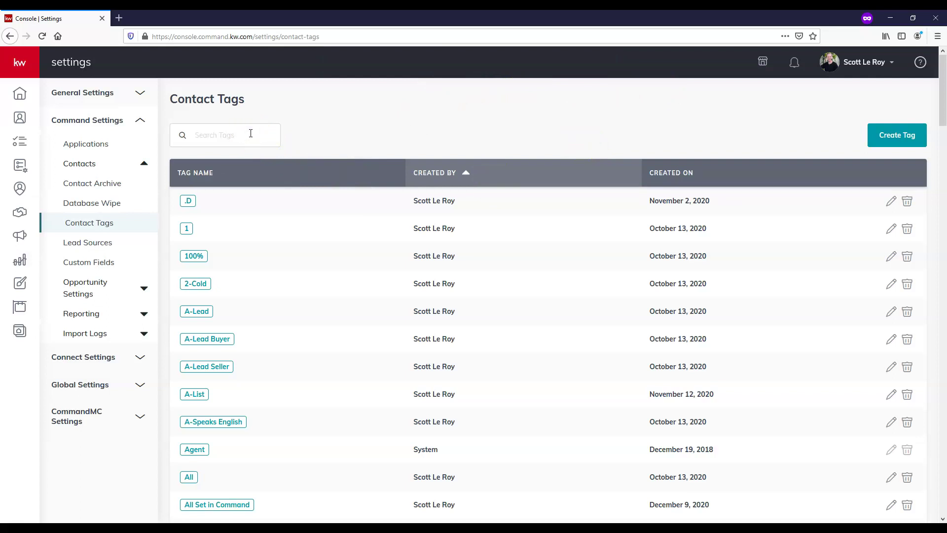
pyautogui.write('agent')
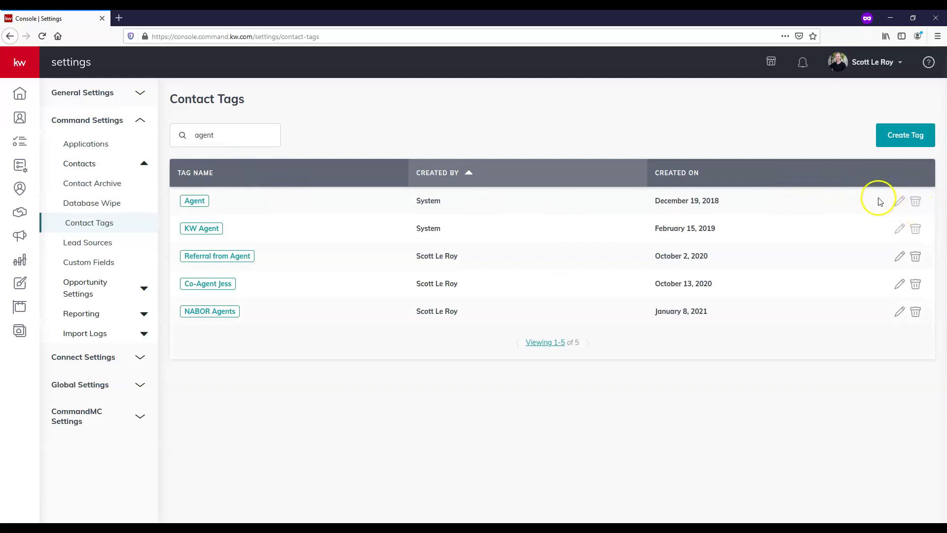
pyautogui.click(903, 203)
# - Search the contact tags for "daycare" and try to delete the Daycare tag
pyautogui.doubleClick(218, 135)
pyautogui.write('daycare')
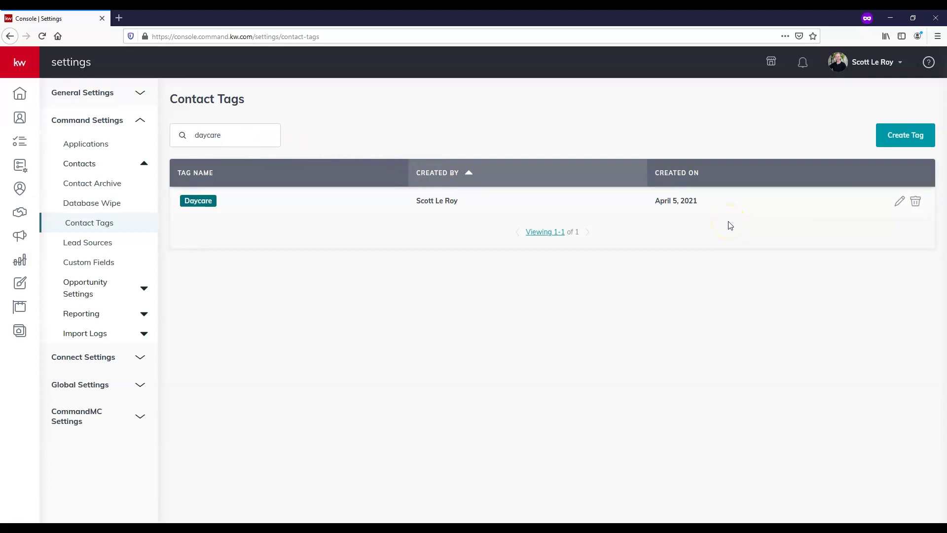
pyautogui.click(916, 205)
pyautogui.click(672, 294)
pyautogui.click(914, 201)
pyautogui.click(433, 323)
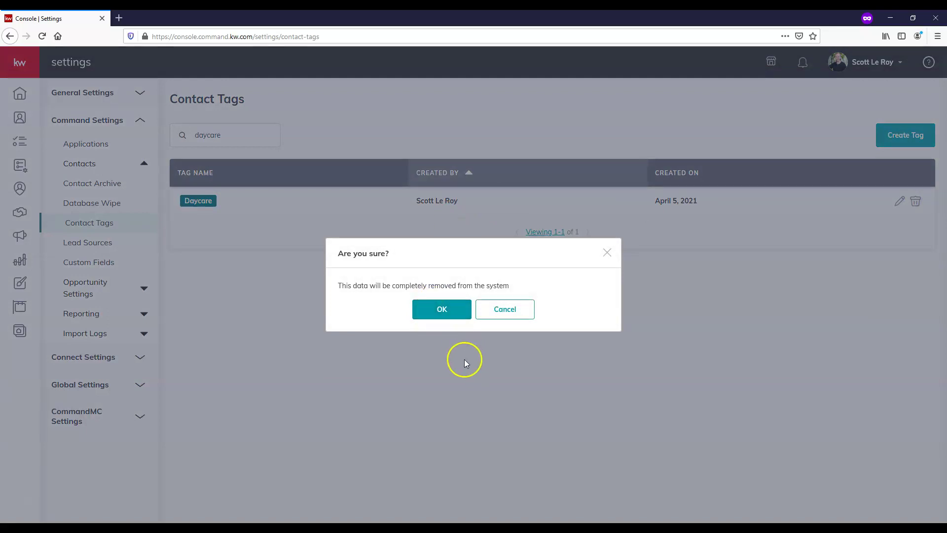
pyautogui.click(434, 308)
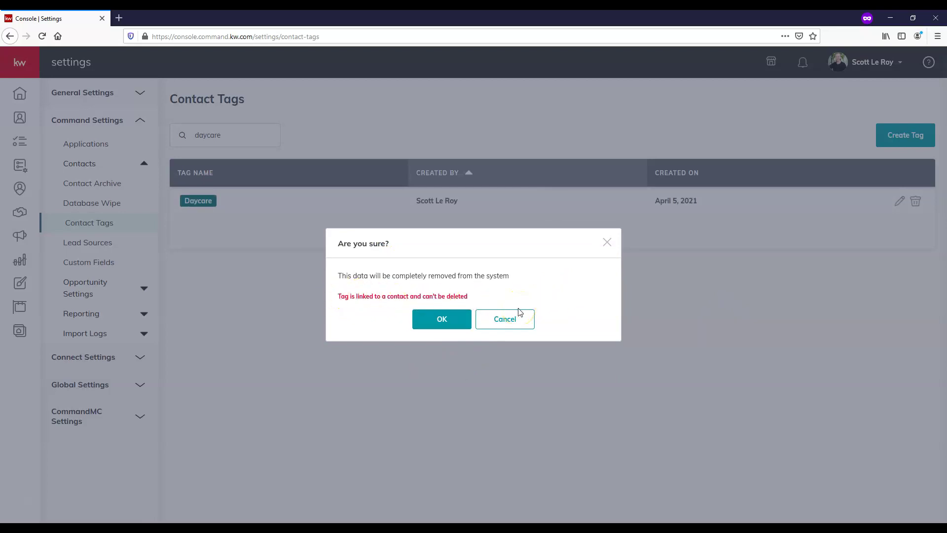
pyautogui.click(607, 242)
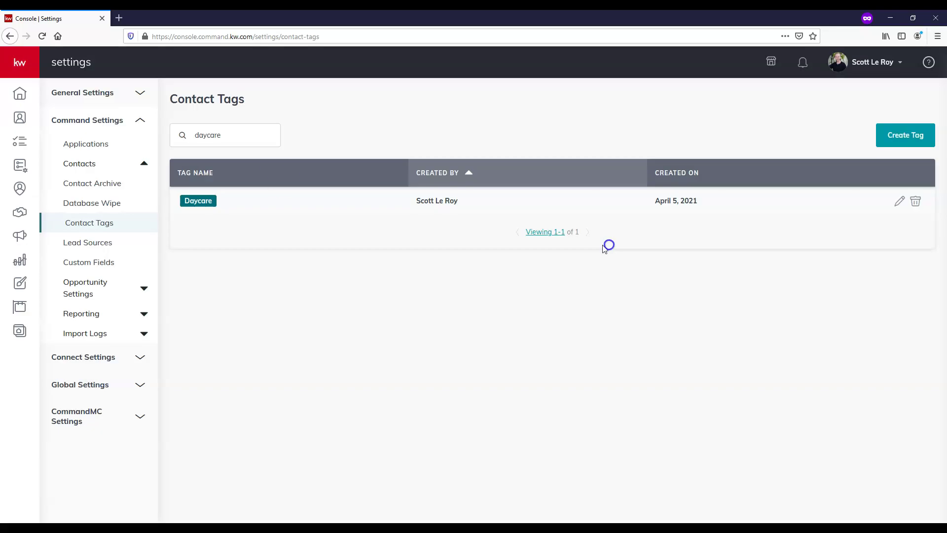
# - Return to the contacts list, increase the number of contacts shown per page, and filter the list by the Daycare tag
pyautogui.click(10, 119)
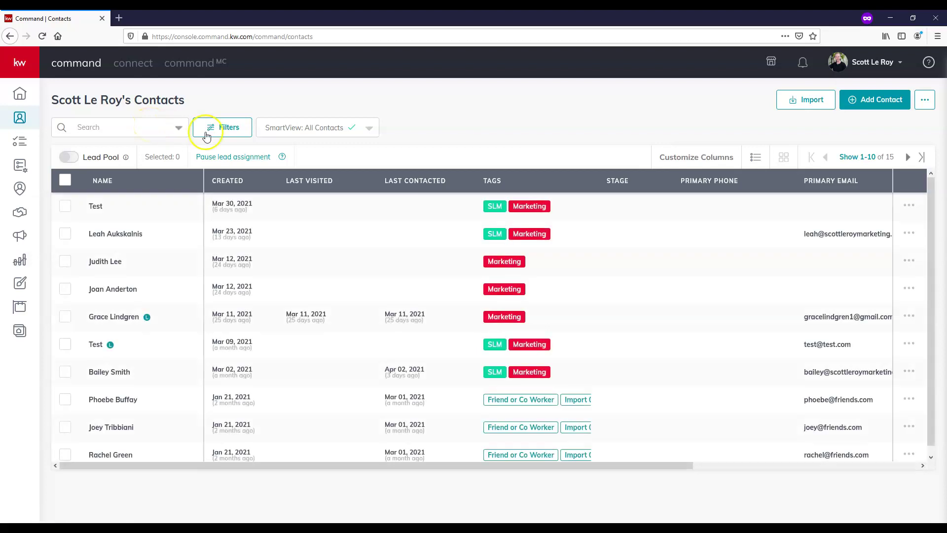
pyautogui.scroll(-1, 518, 393)
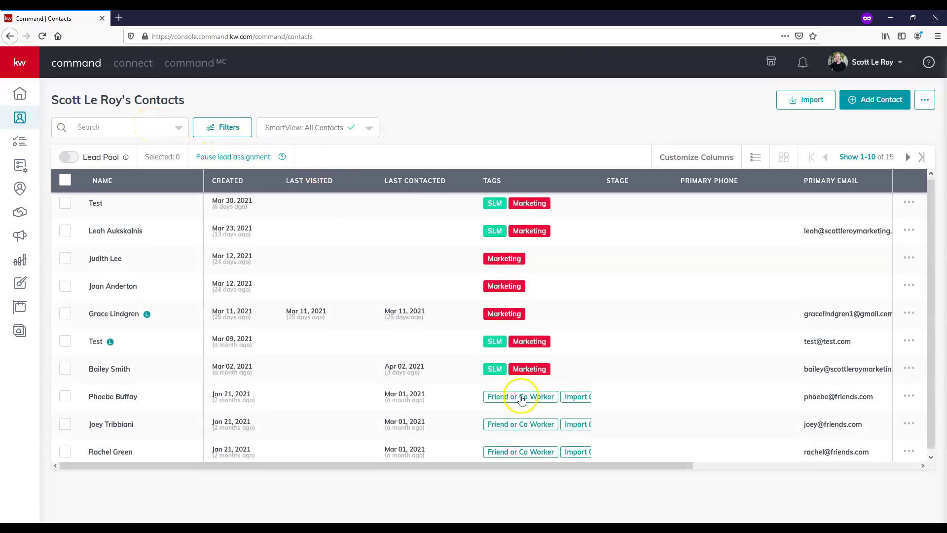
pyautogui.click(845, 158)
pyautogui.click(857, 190)
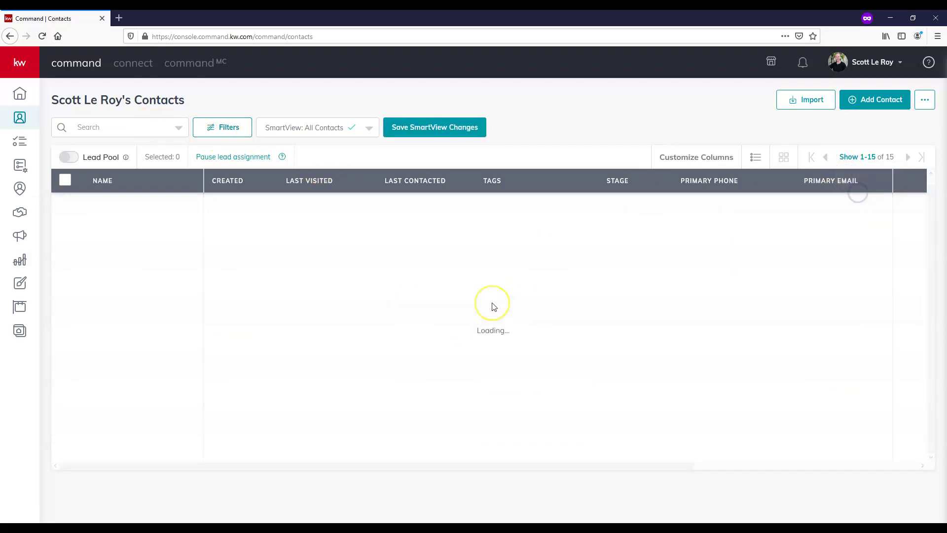
pyautogui.scroll(-3, 495, 310)
pyautogui.click(508, 422)
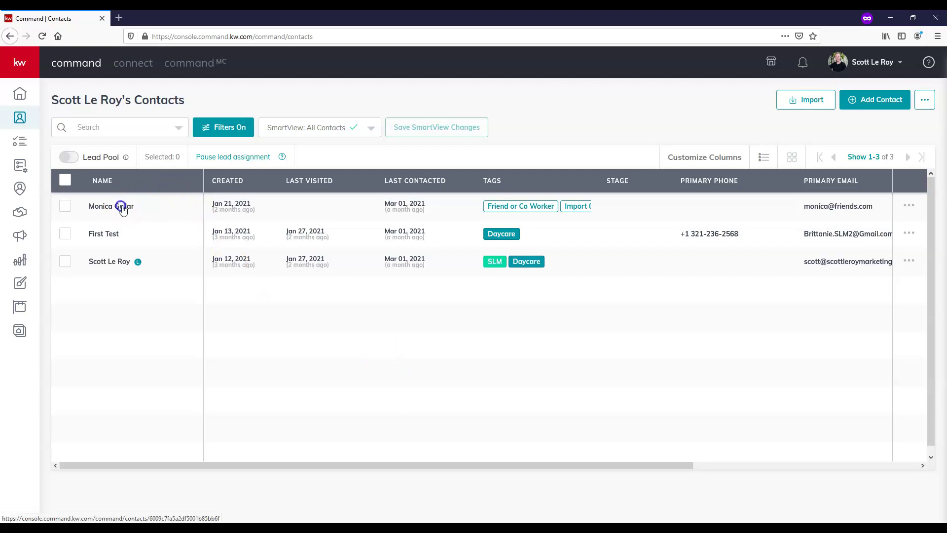
# - Remove the Daycare tag from the contact tagged Friend or Co Worker, save the contact, and return to the filtered contacts list
pyautogui.click(122, 207)
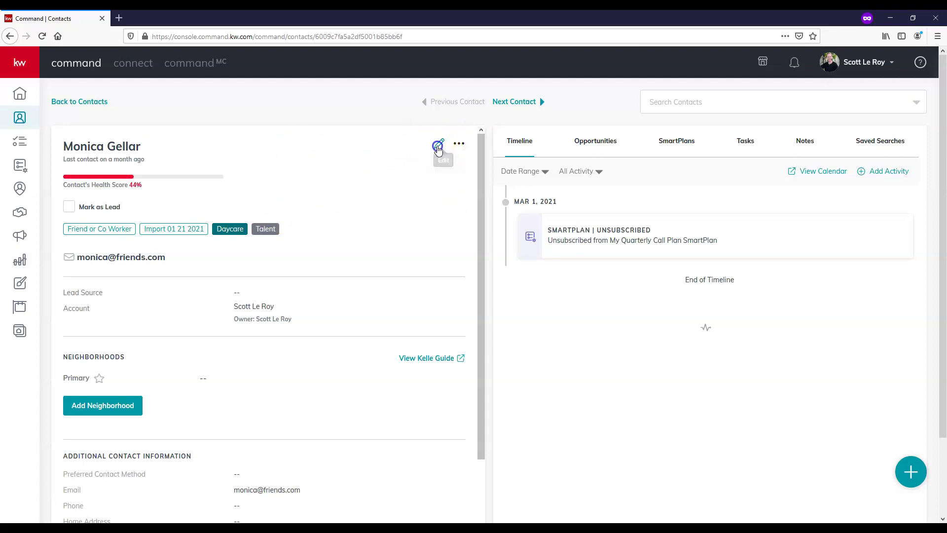
pyautogui.click(439, 143)
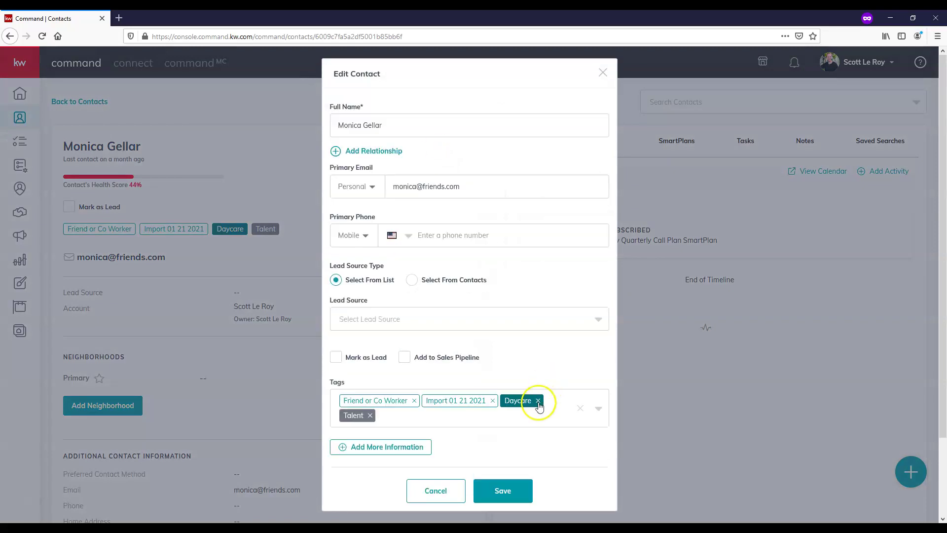
pyautogui.click(538, 400)
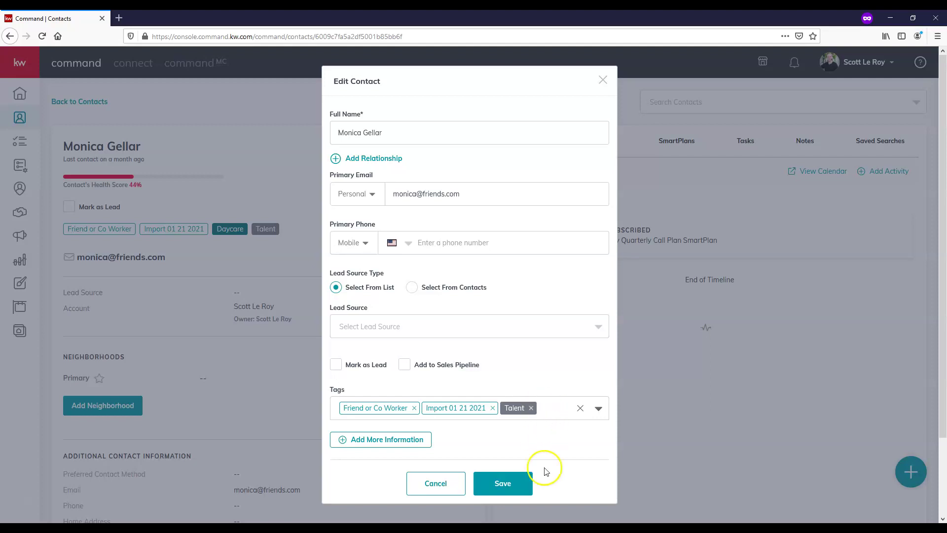
pyautogui.click(510, 486)
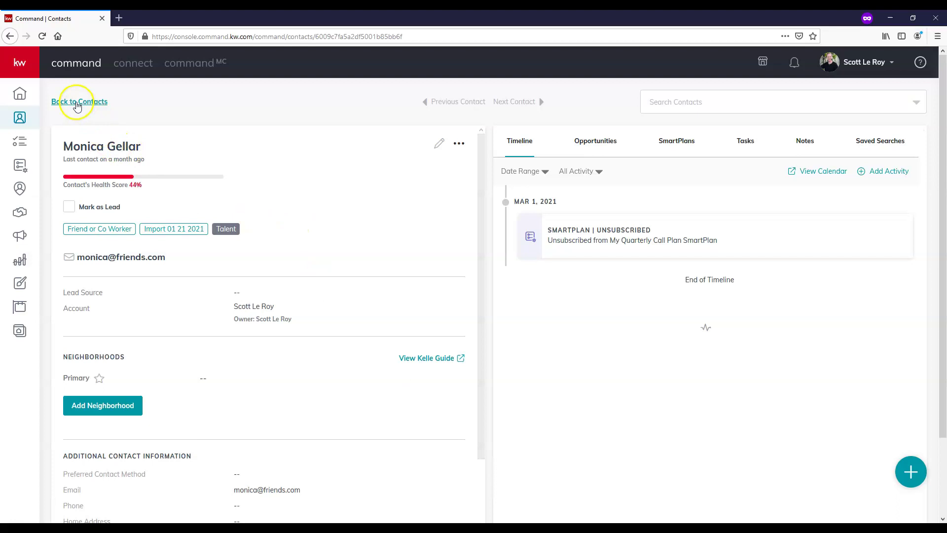
pyautogui.click(79, 101)
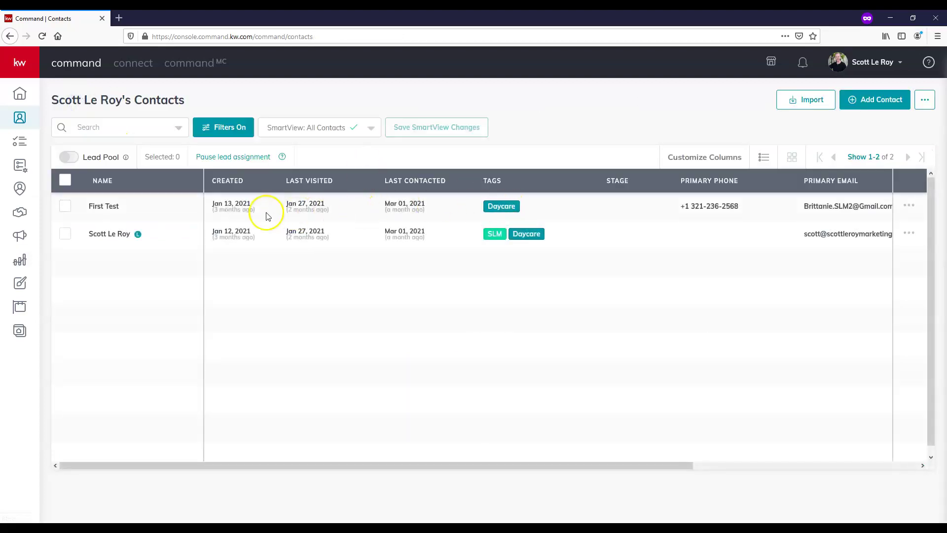
# - Remove the Daycare tag from the test contact whose only tag it is, save, and return to the contacts list
pyautogui.click(106, 206)
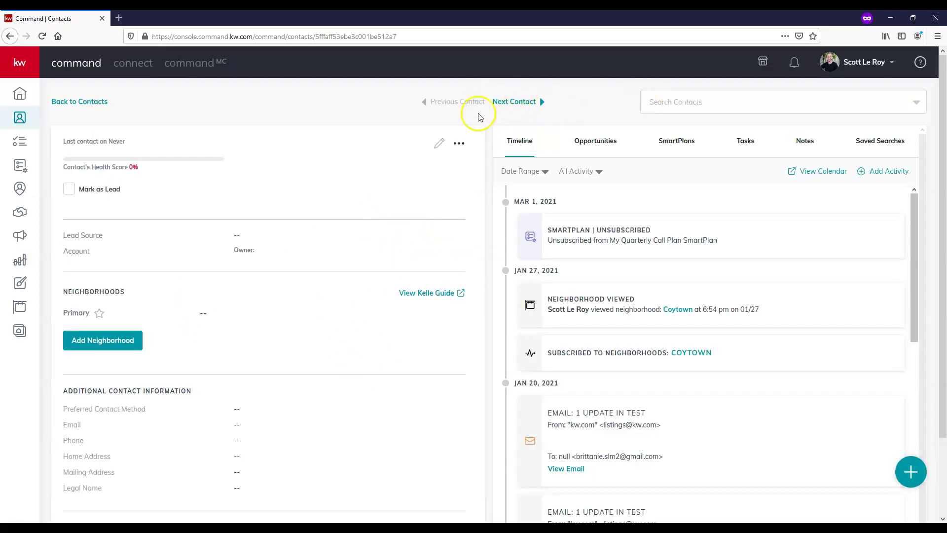
pyautogui.click(439, 144)
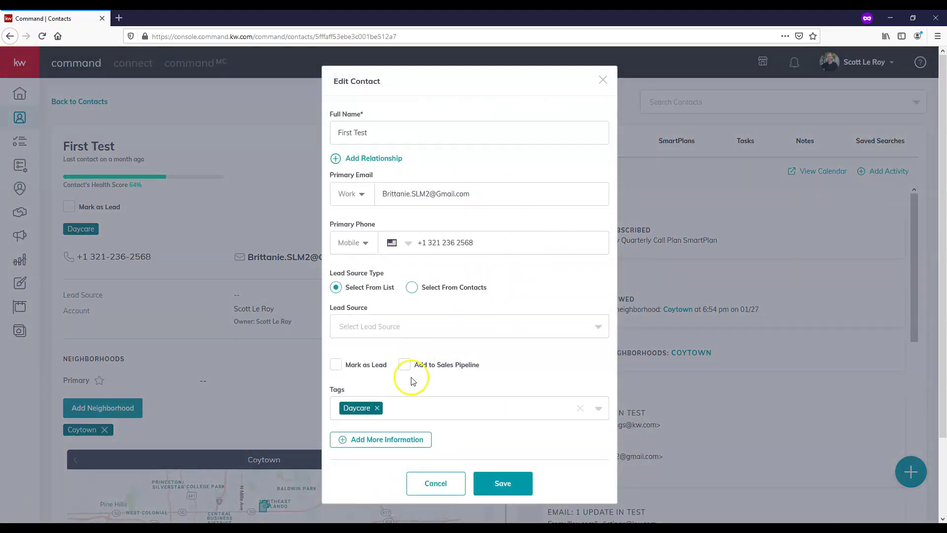
pyautogui.click(376, 407)
pyautogui.click(508, 482)
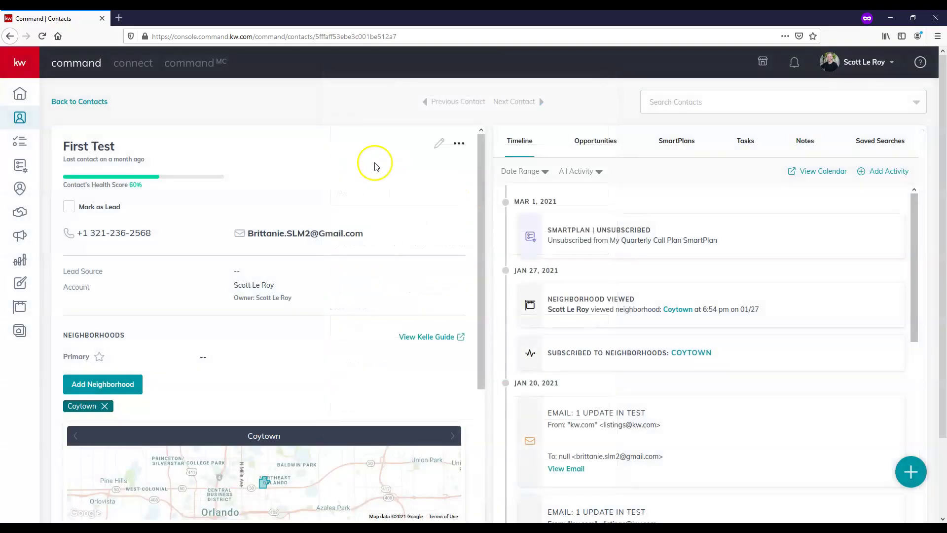
pyautogui.click(93, 101)
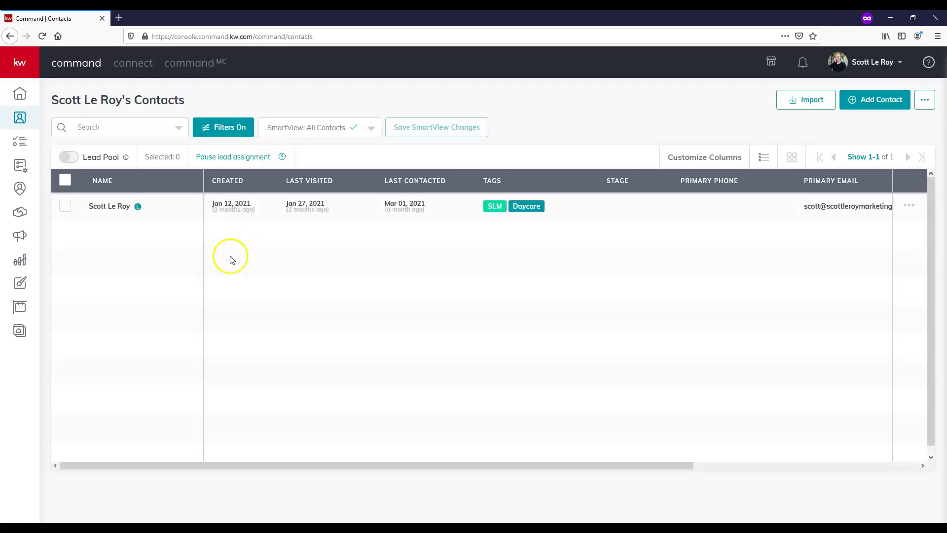
# - Remove the Daycare tag from the last remaining contact, keeping its SLM tag, save, and return to the contacts list
pyautogui.click(132, 207)
pyautogui.click(439, 144)
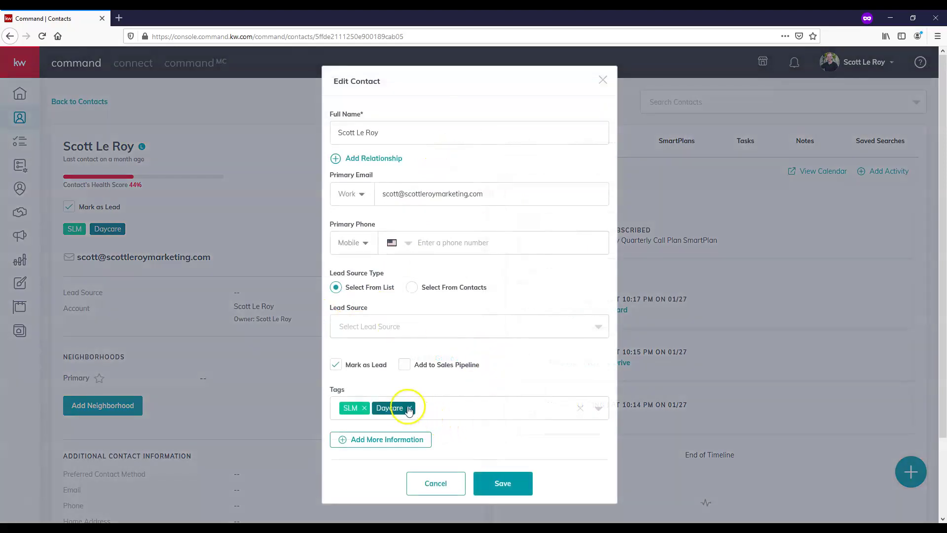
pyautogui.click(409, 407)
pyautogui.click(505, 483)
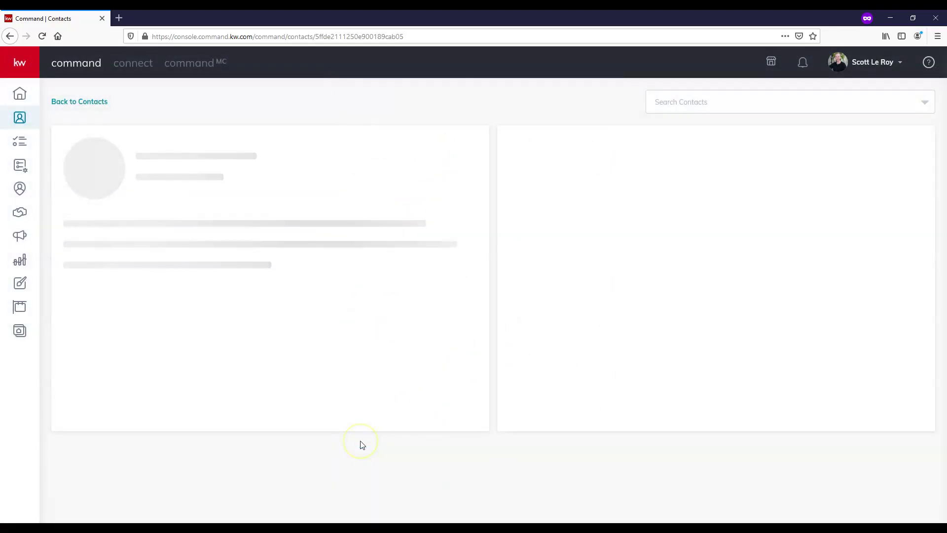
pyautogui.click(94, 101)
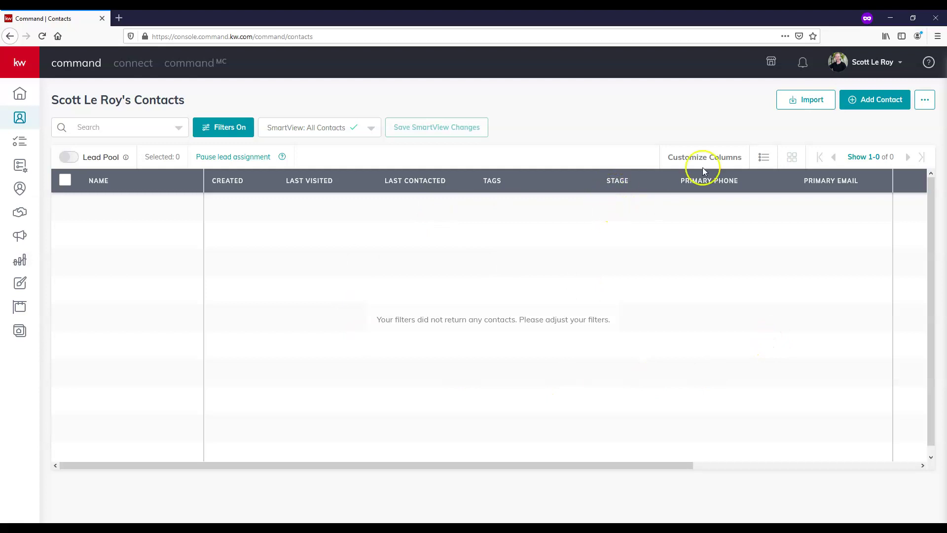
# - Open the Contact Tags page in the Command contact settings
pyautogui.click(875, 68)
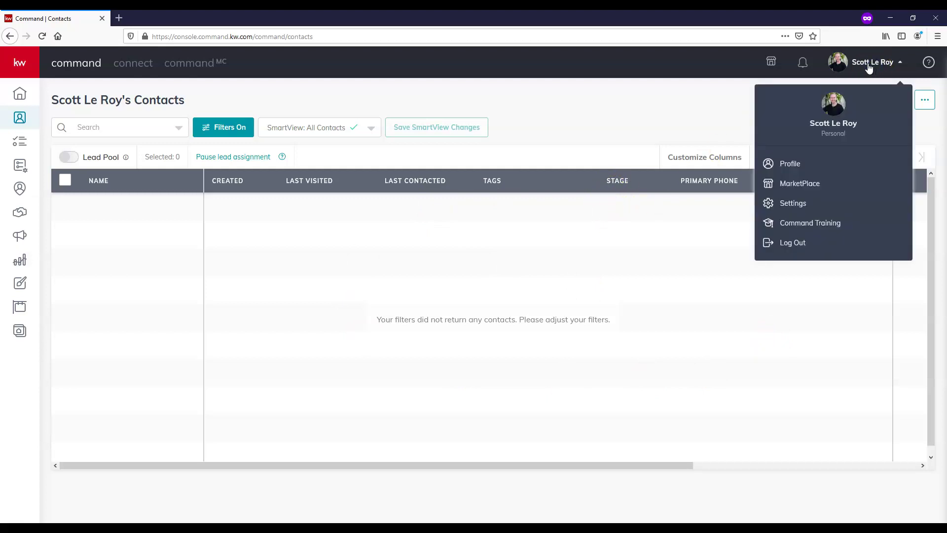
pyautogui.click(794, 203)
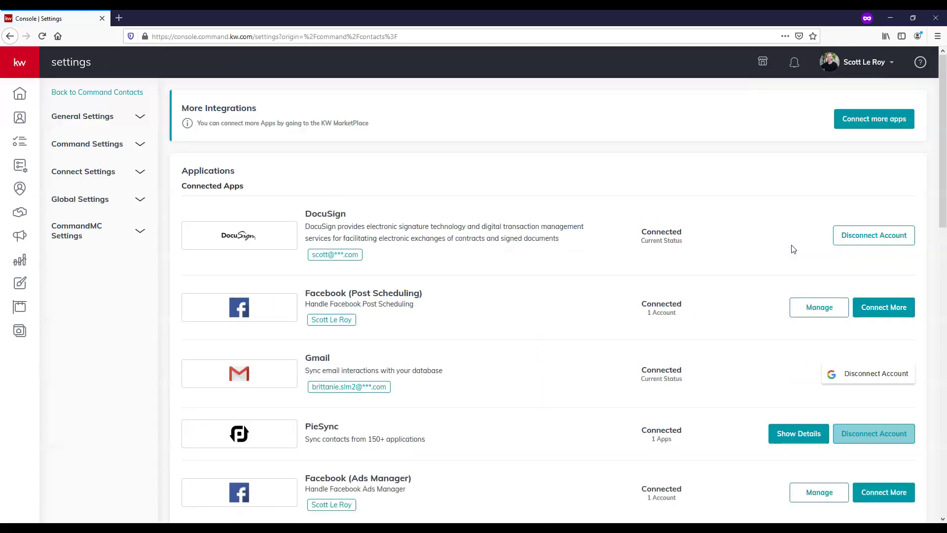
pyautogui.click(105, 143)
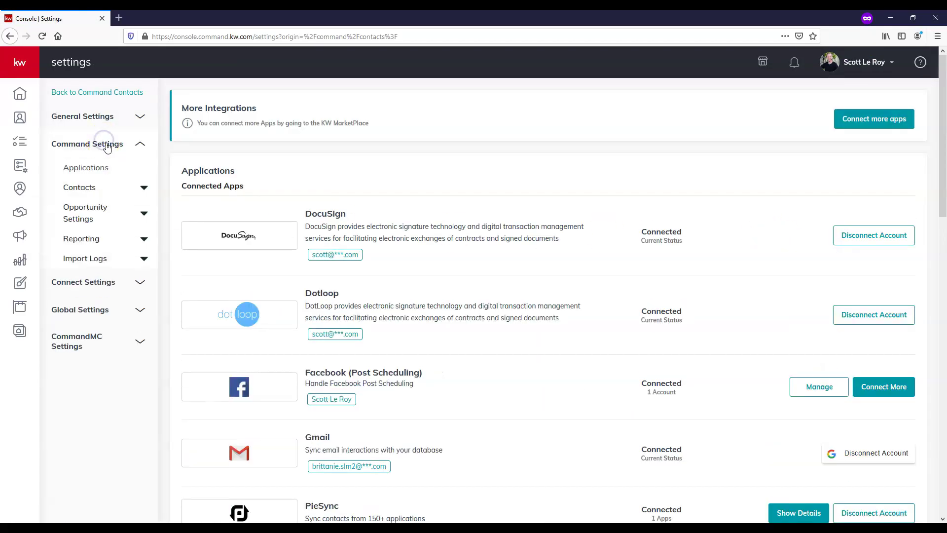
pyautogui.click(79, 187)
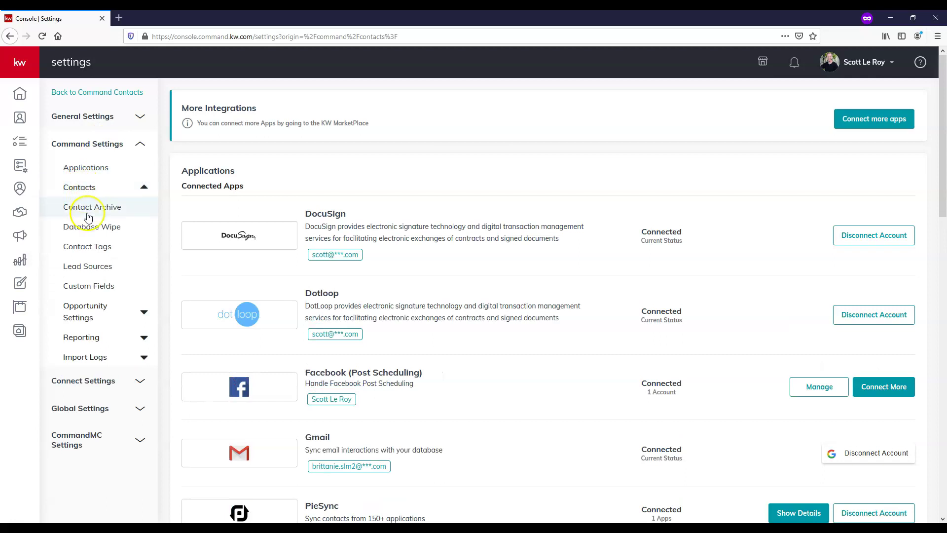
pyautogui.click(84, 246)
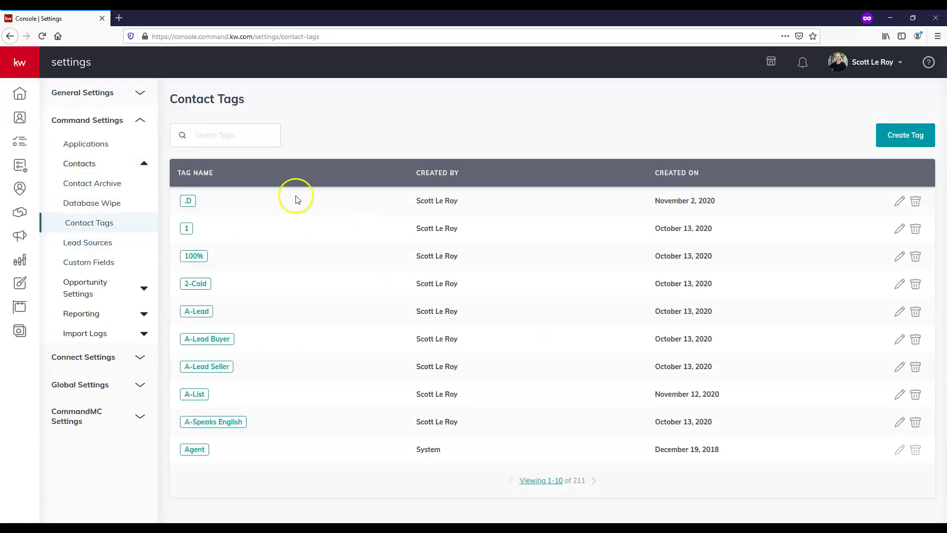
# - Search the contact tags for "day" and delete the Daycare tag permanently
pyautogui.write('day')
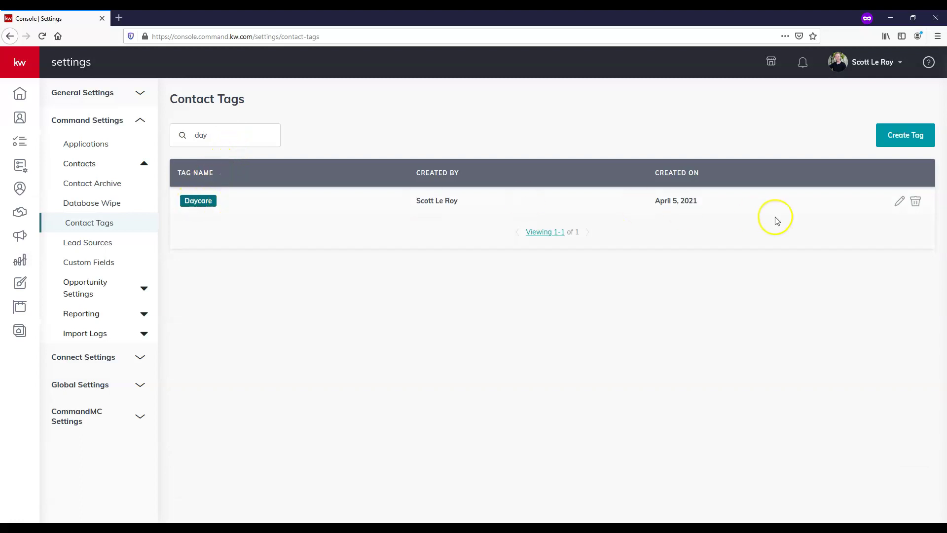
pyautogui.click(916, 202)
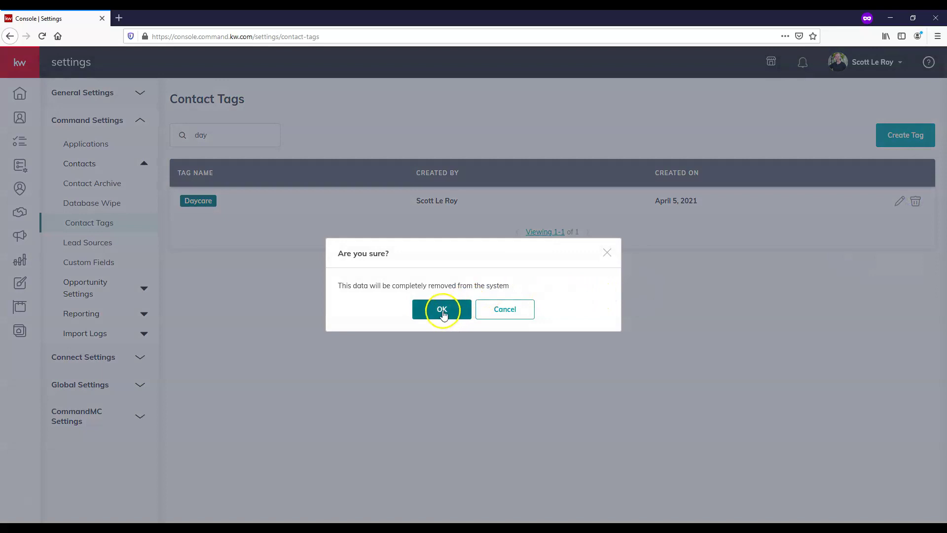
pyautogui.click(442, 308)
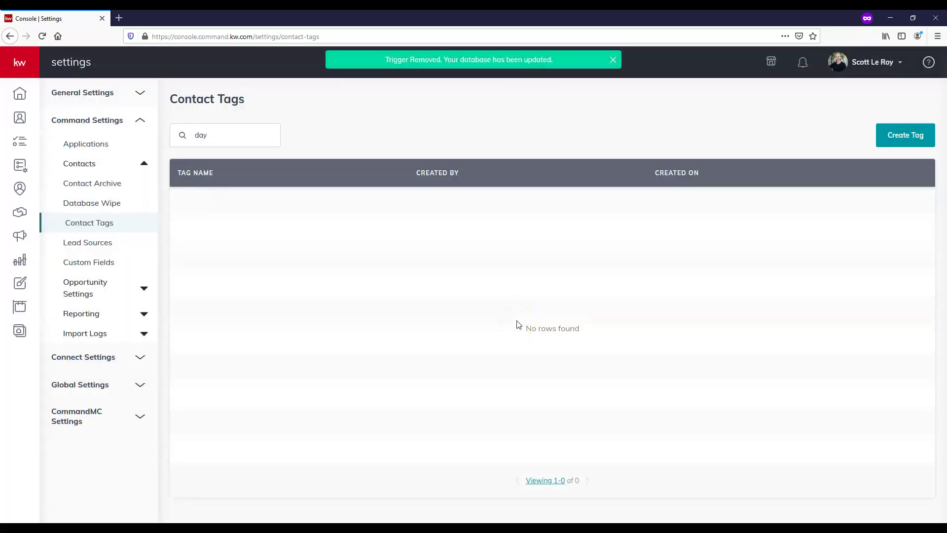